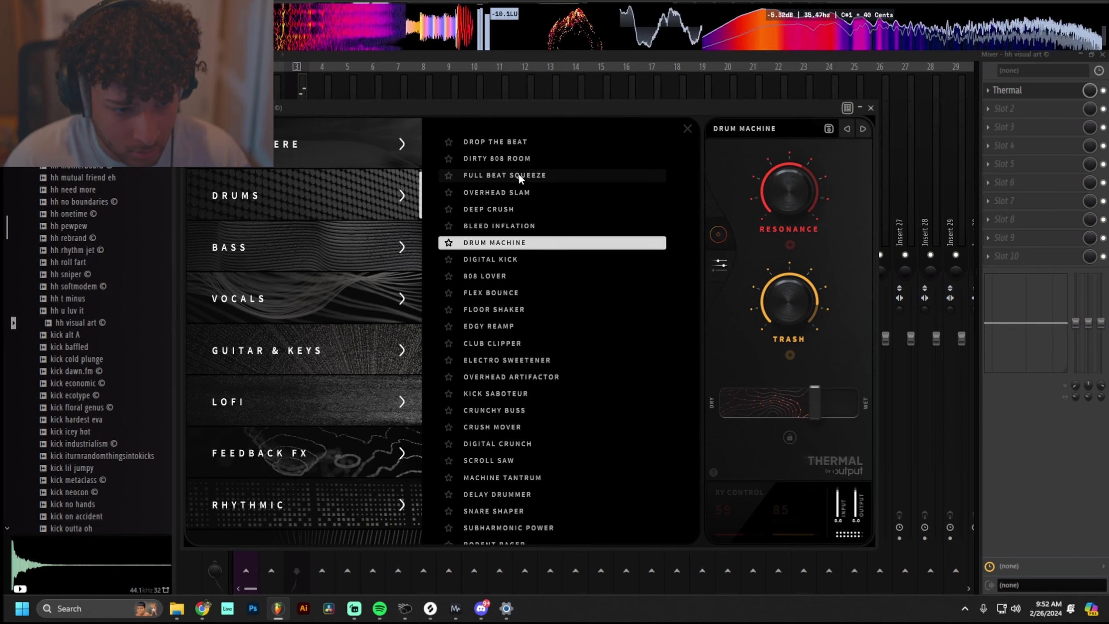
- Try the Full Beat Squeeze and Sine Drive presets in Thermal on the hh visual art mixer track, settling on S Curve
left_click(528, 177)
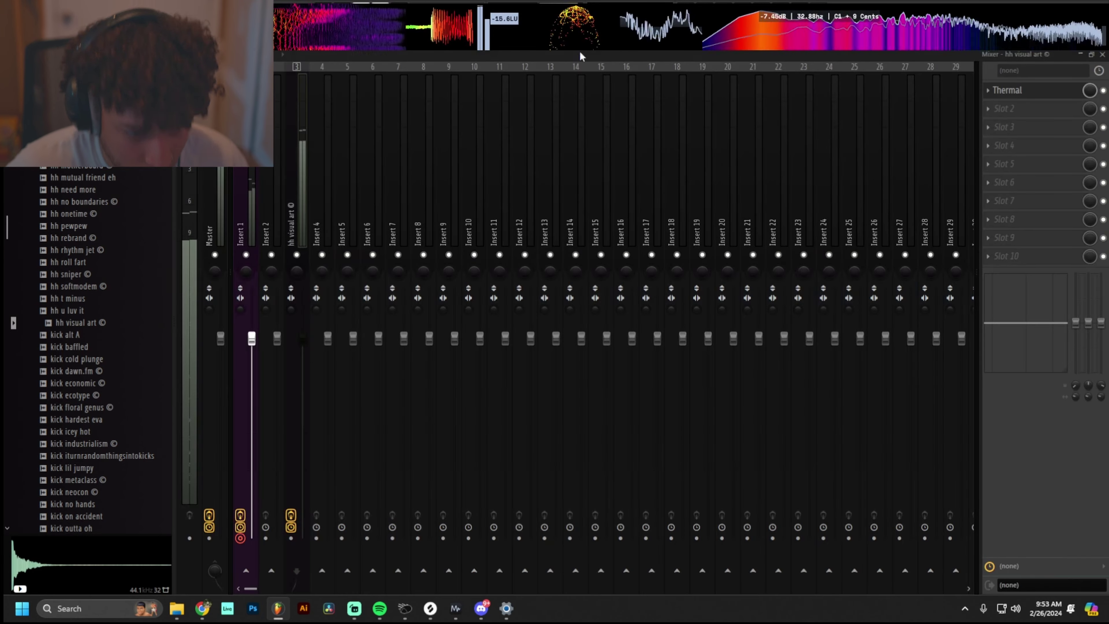
left_click(1014, 92)
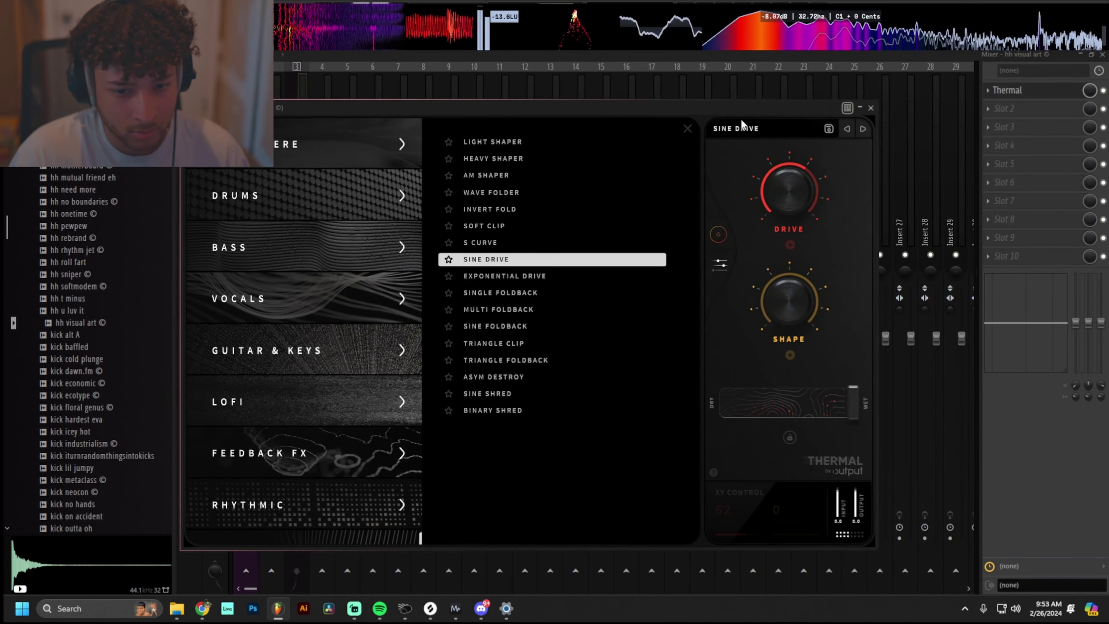
left_click(848, 128)
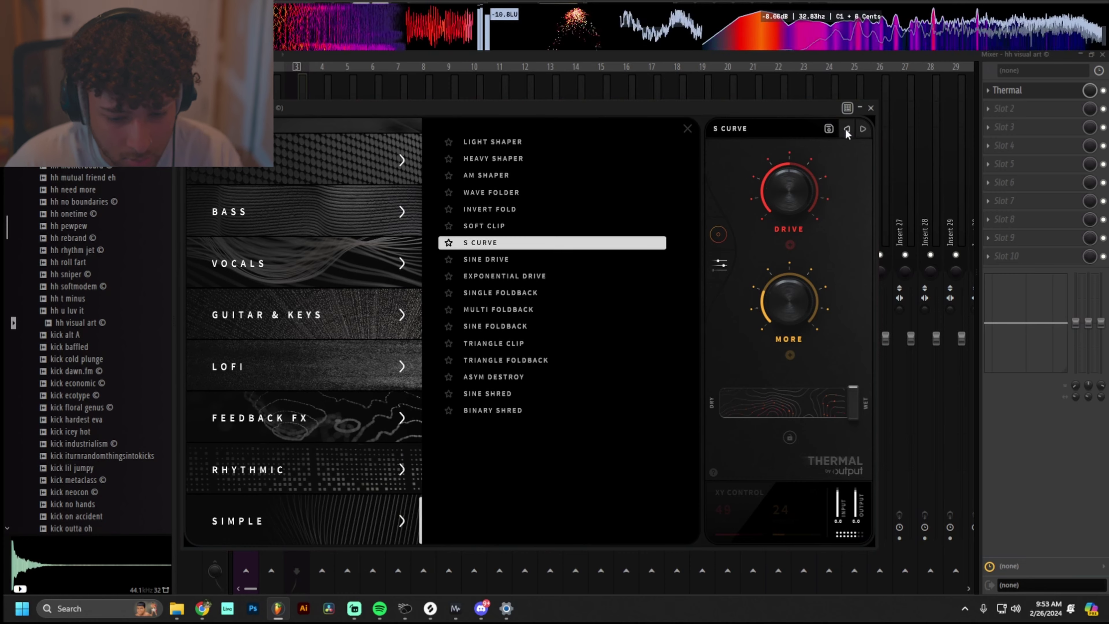
key("F6")
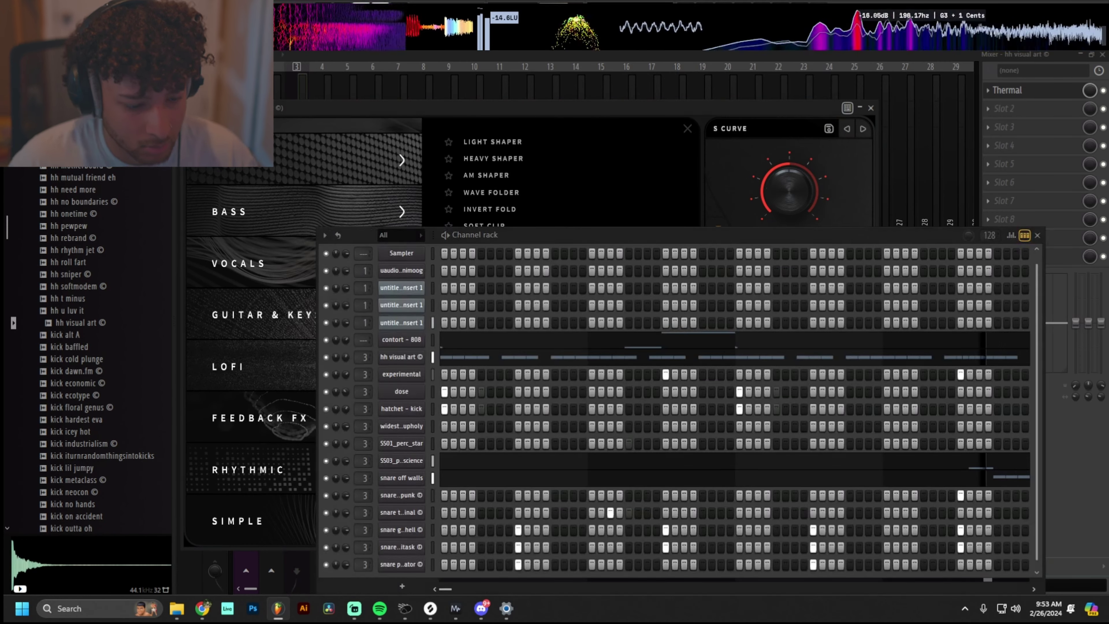
left_click(549, 53)
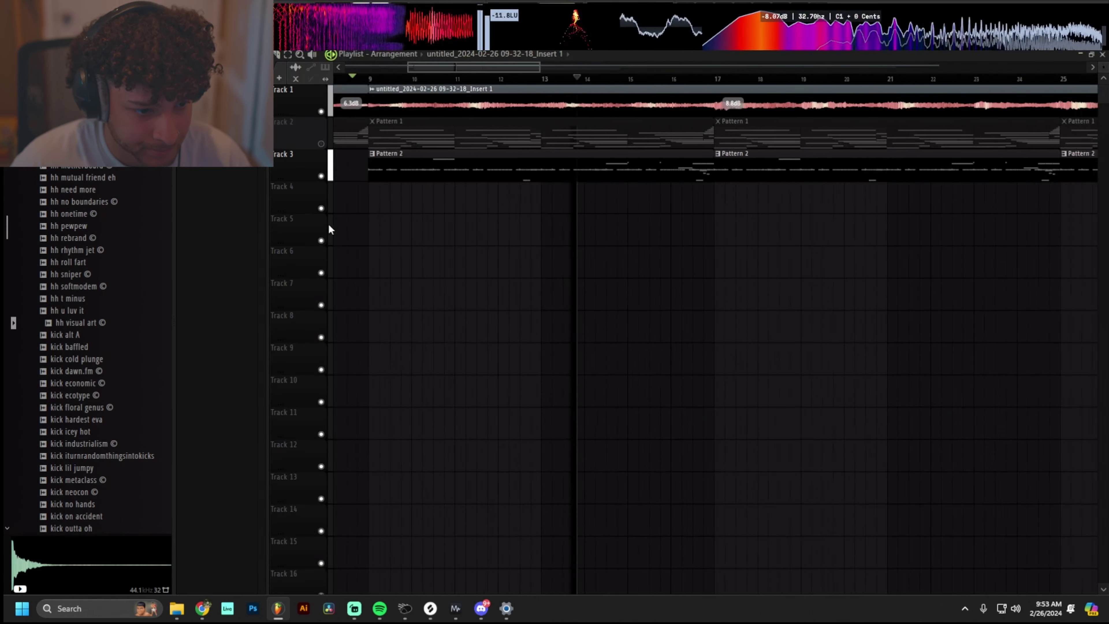
key("F6")
key("F7")
key("F6")
right_click(427, 392)
key("Escape")
key("F6")
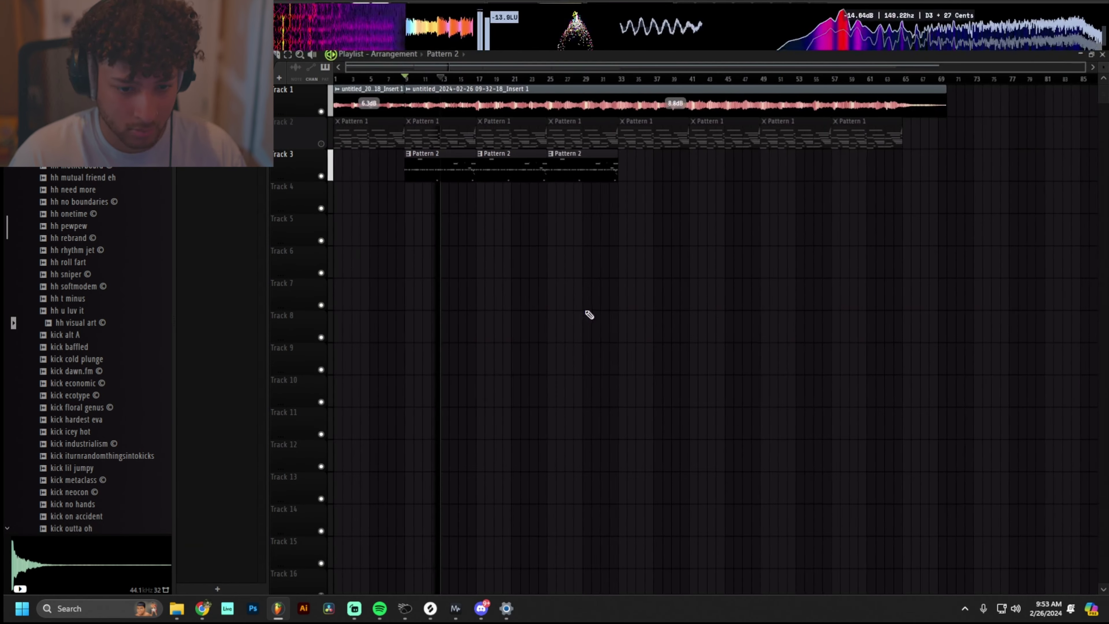
key("F9")
left_click(225, 224)
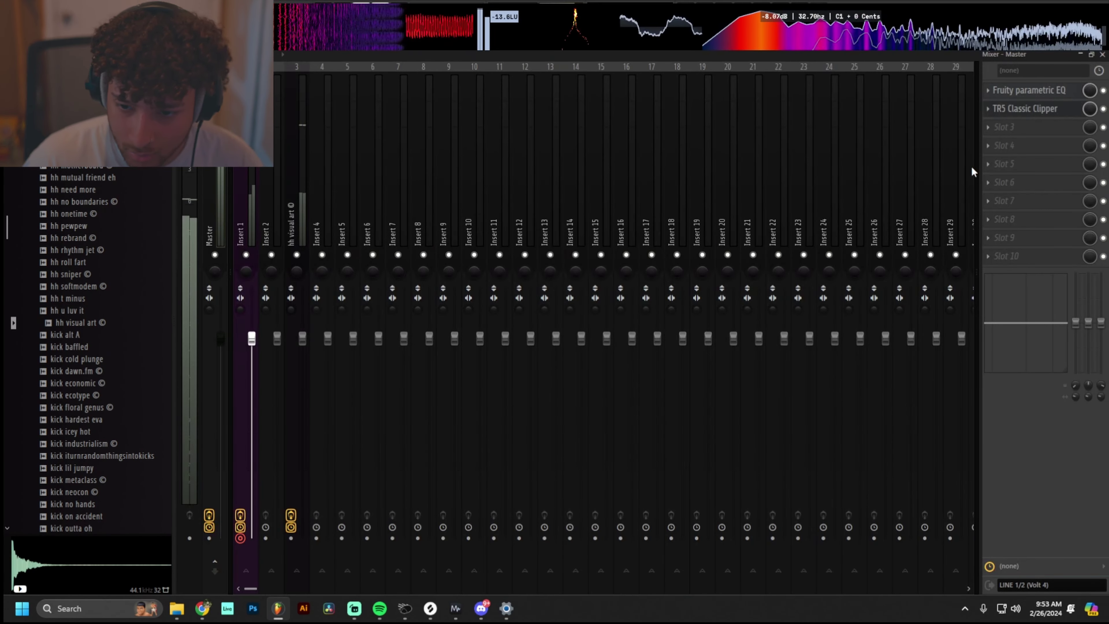
left_click(1043, 132)
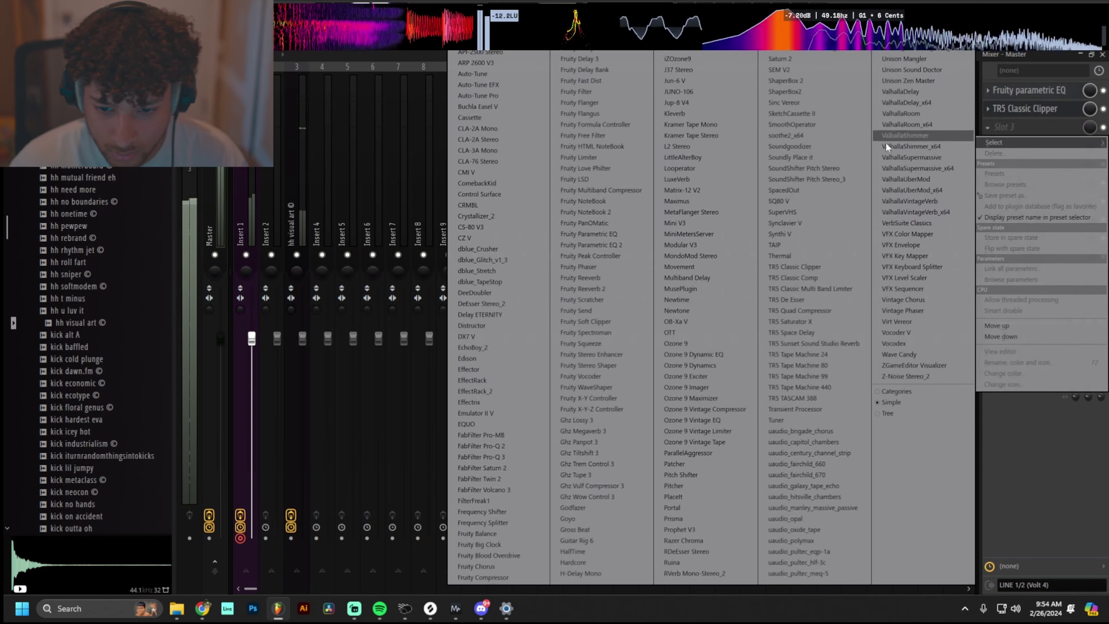
left_click(338, 137)
- Check the snare channels and the sampler settings of the SS01_perc_star channel
key("F6")
scroll(541, 470, "down", 1)
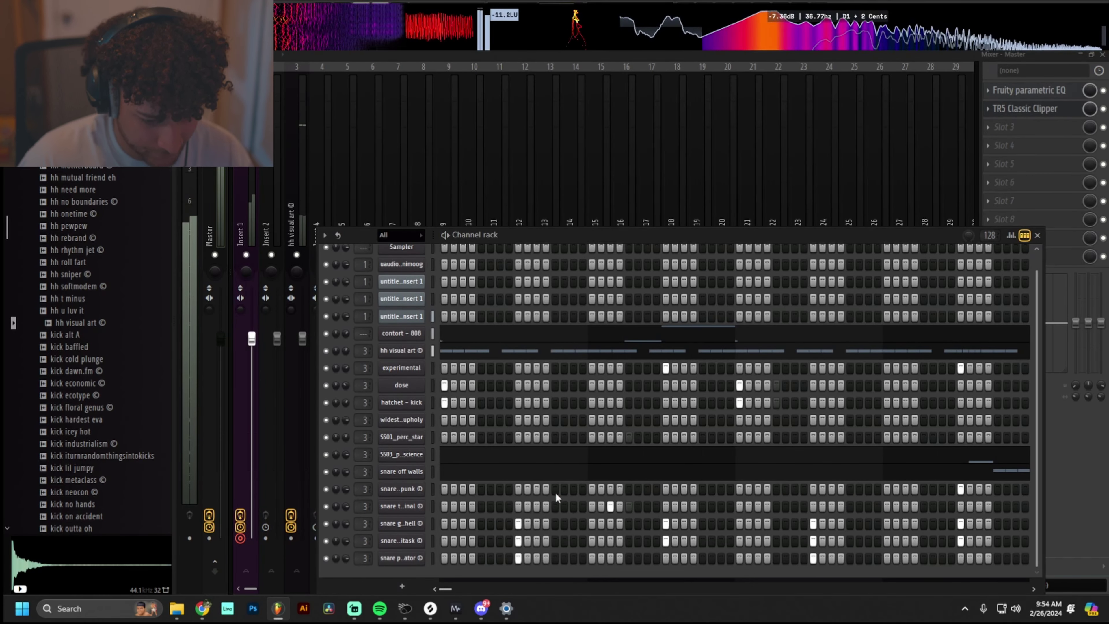
left_click(412, 494)
left_click(410, 496)
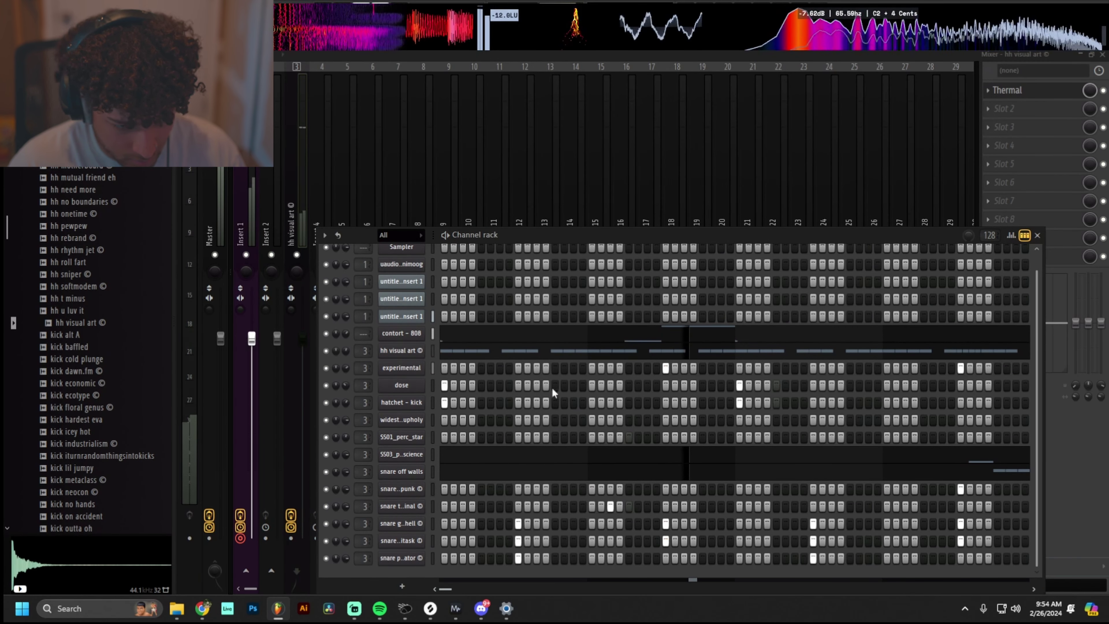
left_click(401, 437)
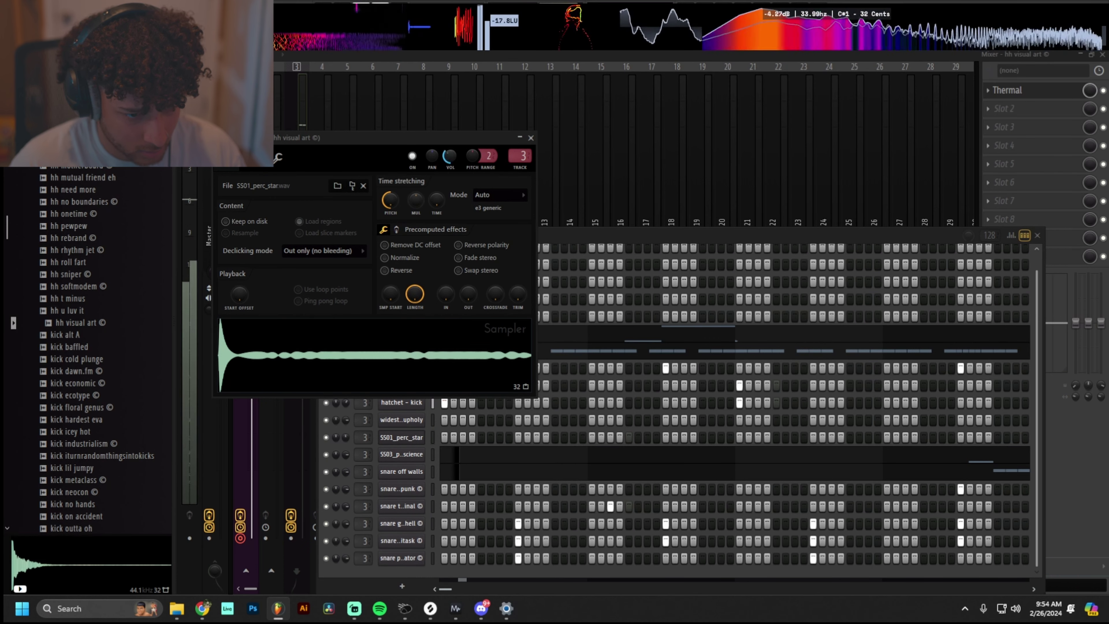
left_click(531, 138)
left_click(292, 141)
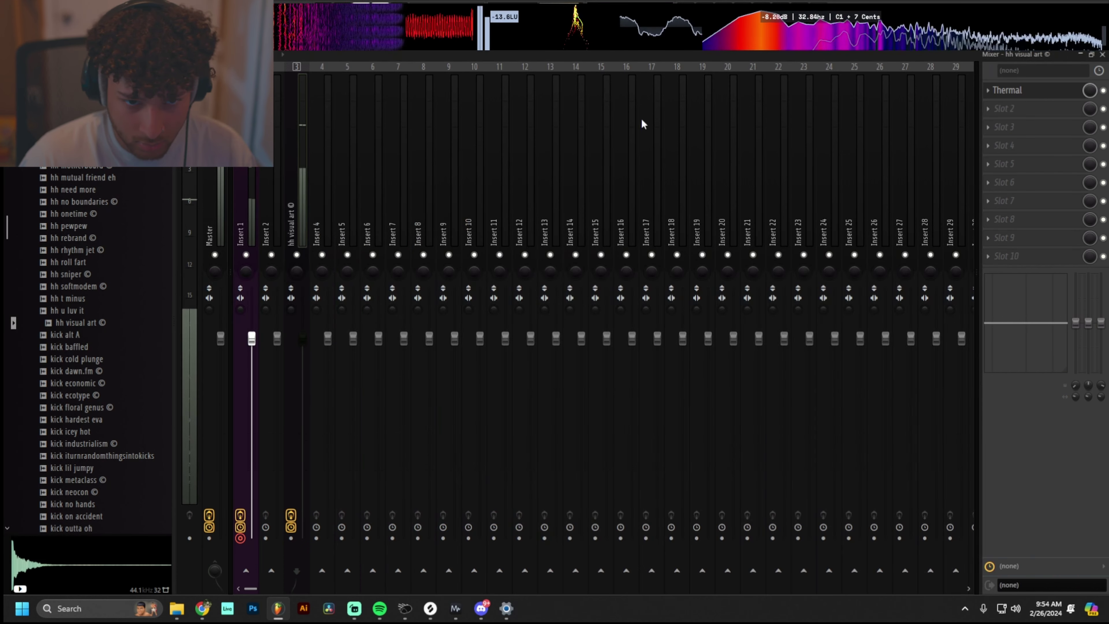
- Select the time range from bar 9 to bar 17 in the playlist for looped playback
key("F6")
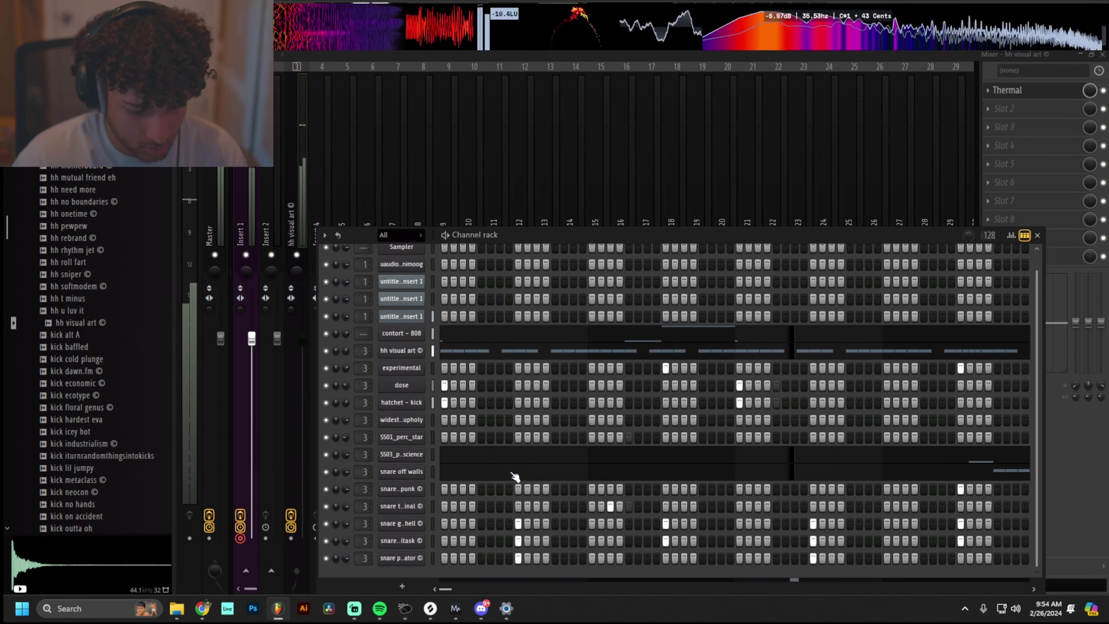
key("F5")
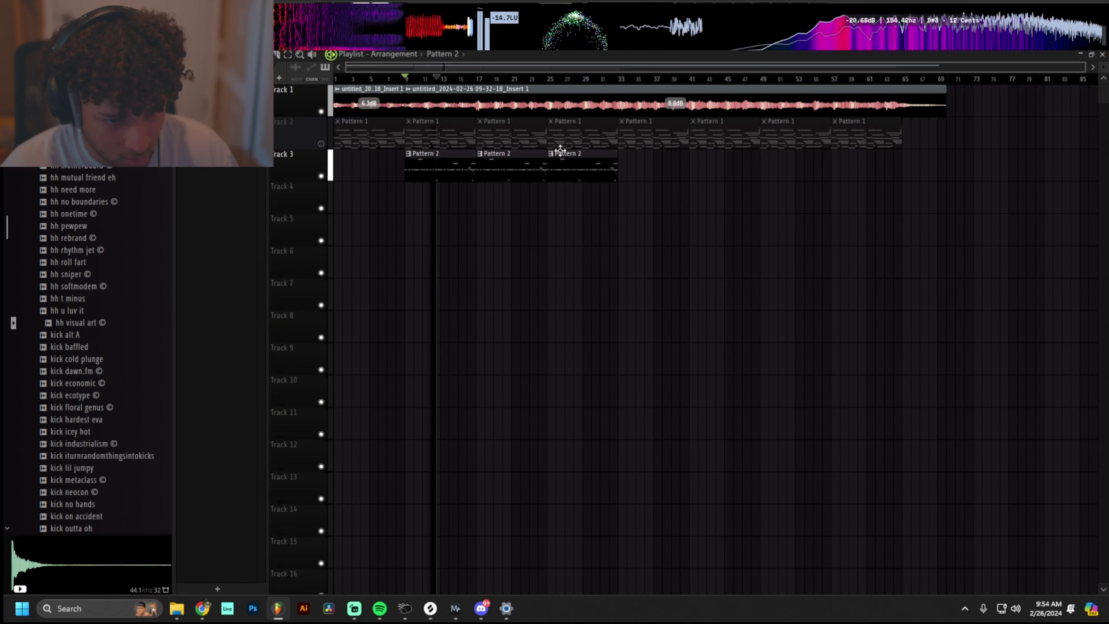
left_click_drag(445, 80, 738, 124)
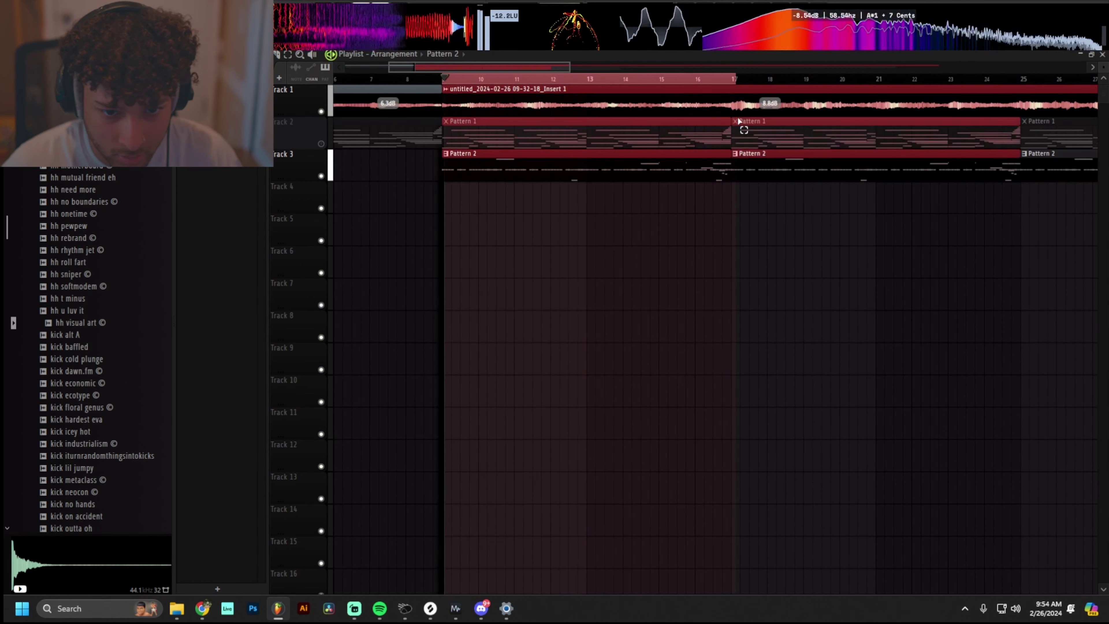
- Try the hh visual art hi-hat notes an octave higher at C6 and return them to C5
key("F6")
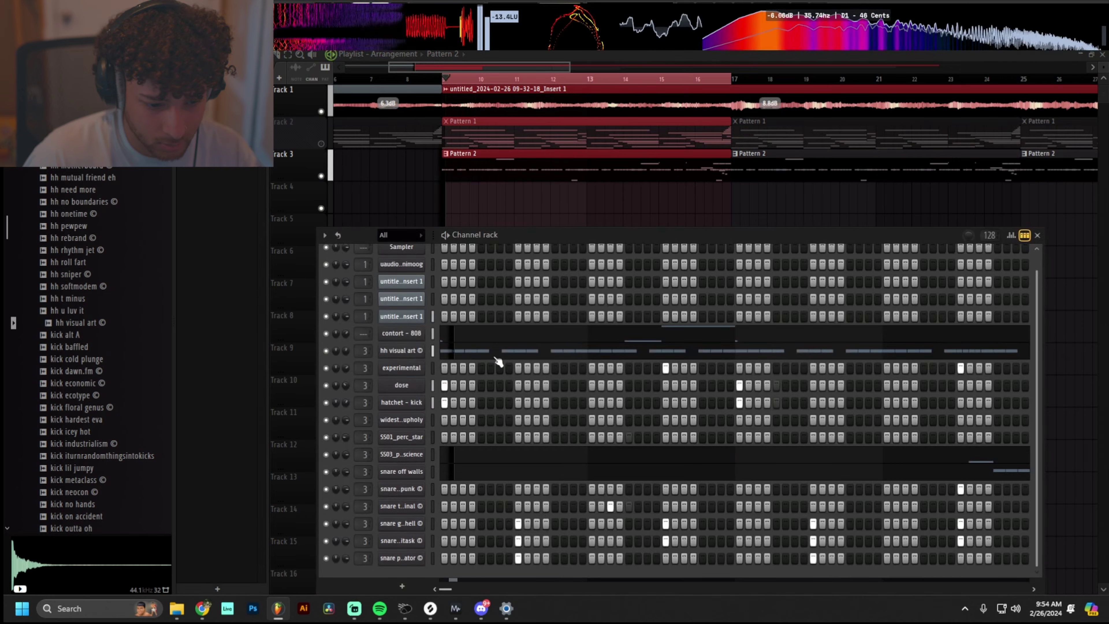
left_click(493, 364)
scroll(230, 334, "up", 3)
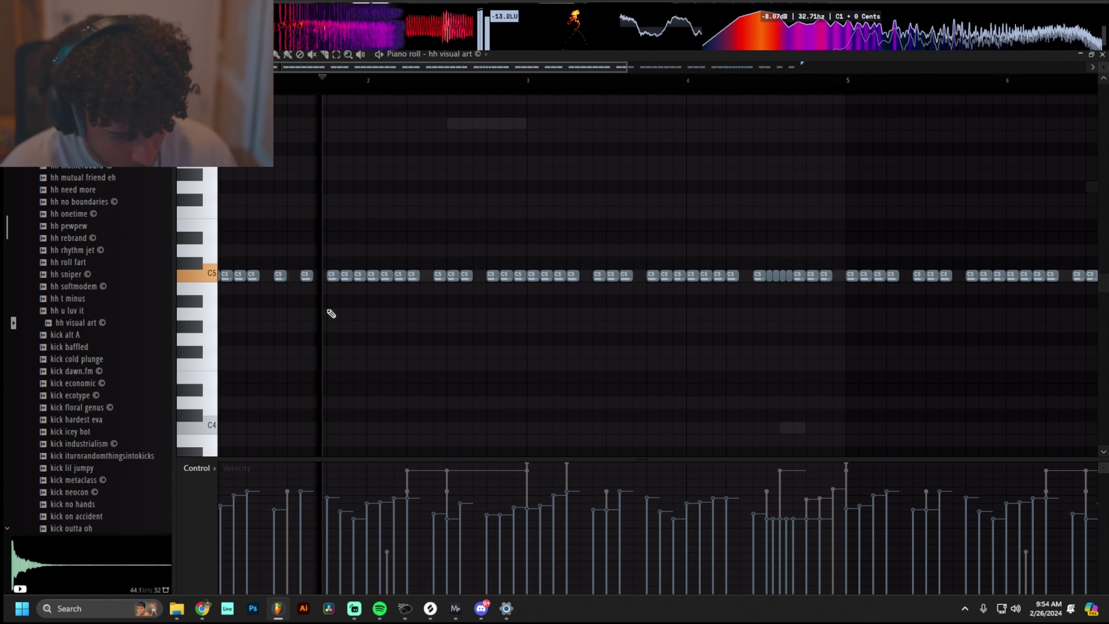
key("ctrl+Up")
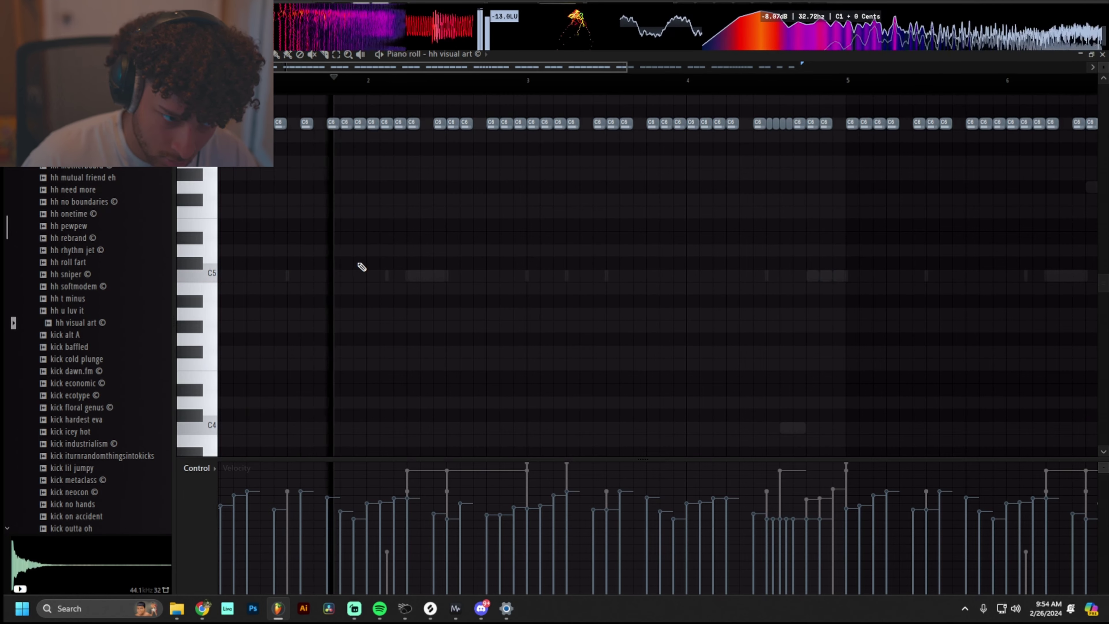
scroll(405, 268, "up", 3)
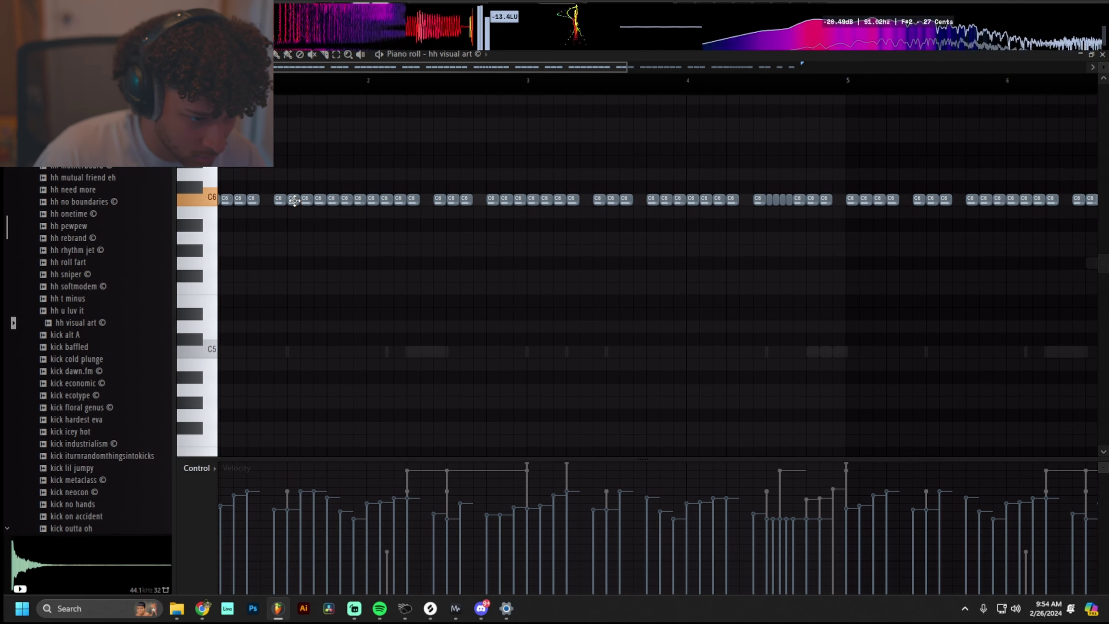
key("ctrl+Down")
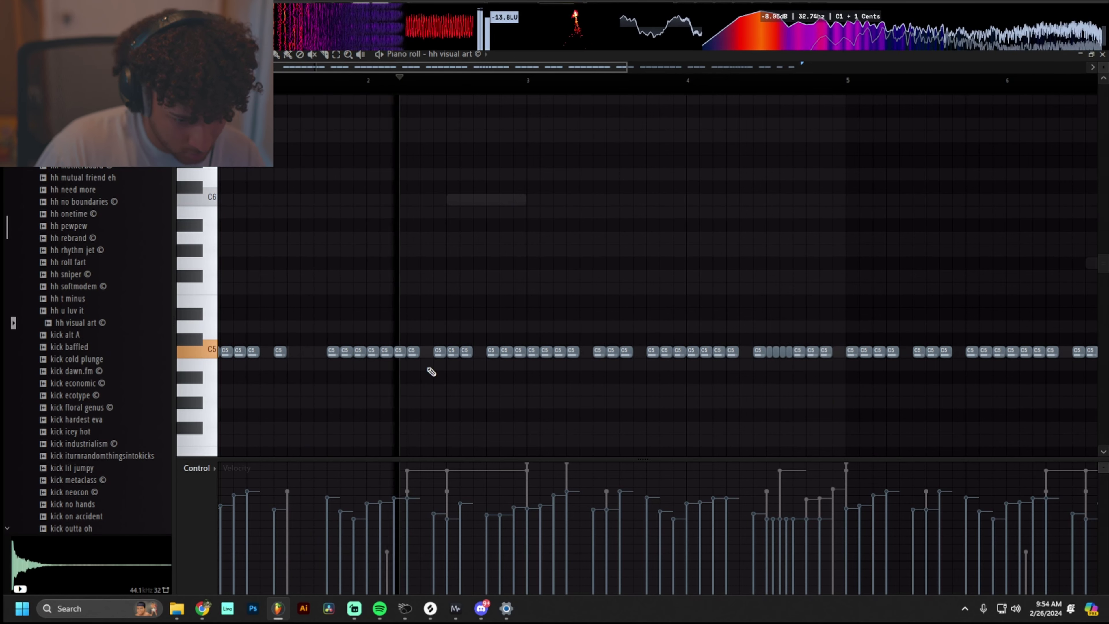
- Remove a hi-hat note in bar 2 and replace the hi-hat notes from bar 5 onward with a copy of the first four bars
right_click(463, 354)
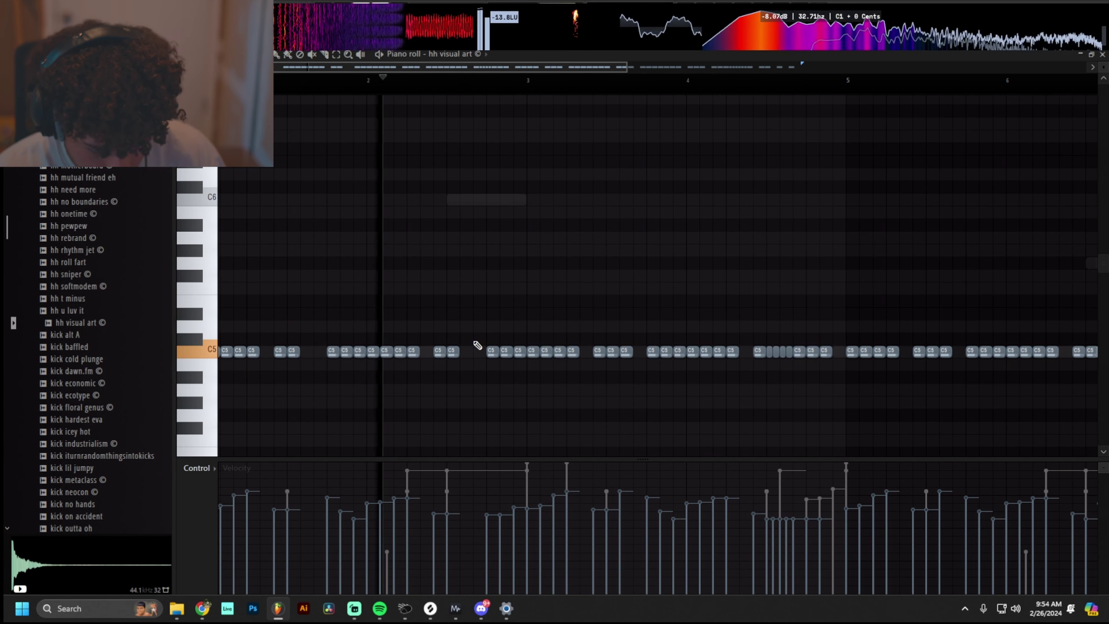
scroll(441, 374, "down", 2)
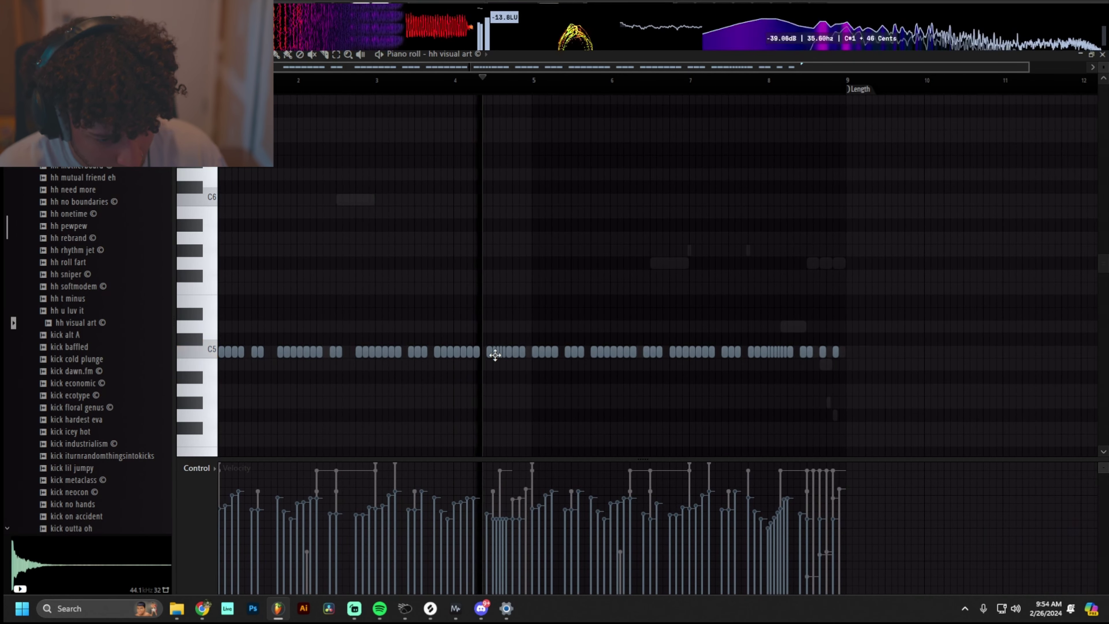
left_click_drag(914, 323, 535, 388)
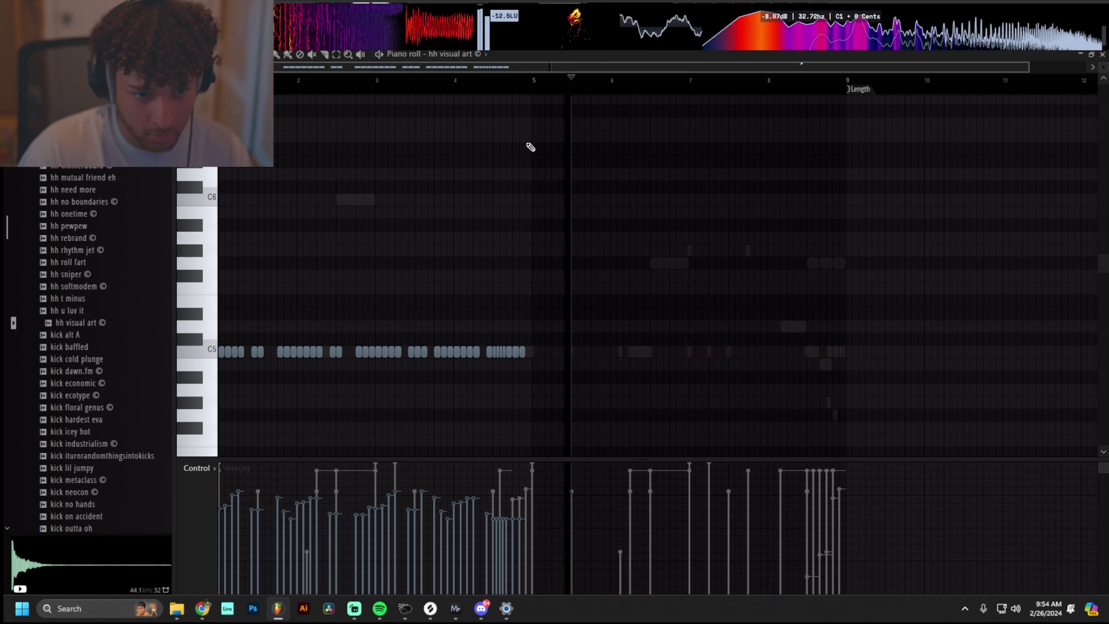
key("ctrl+a")
key("F5")
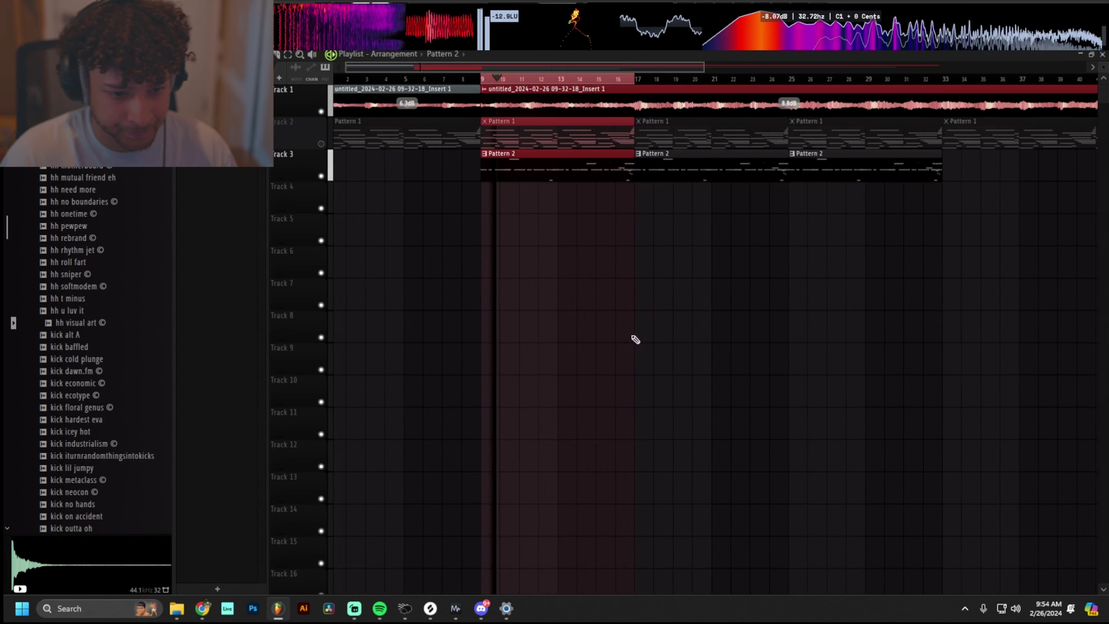
- Collapse the cryptic + steven schaeffer drumkit folder in the browser and add a second uaudio_minimoog instrument channel
key("F6")
scroll(129, 256, "up", 15)
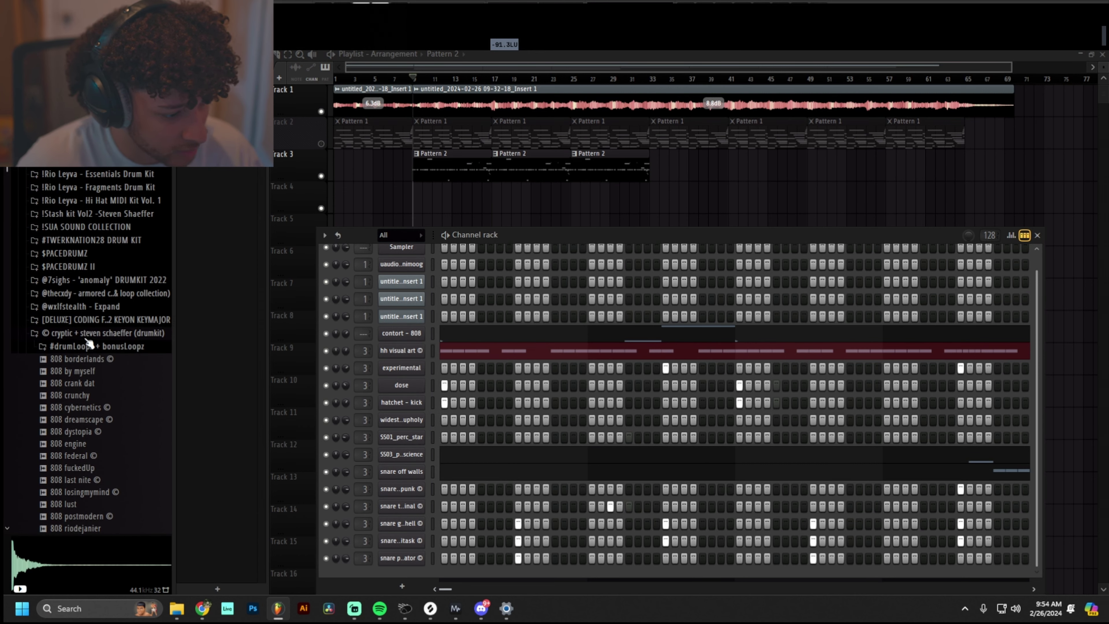
left_click(88, 336)
left_click(402, 585)
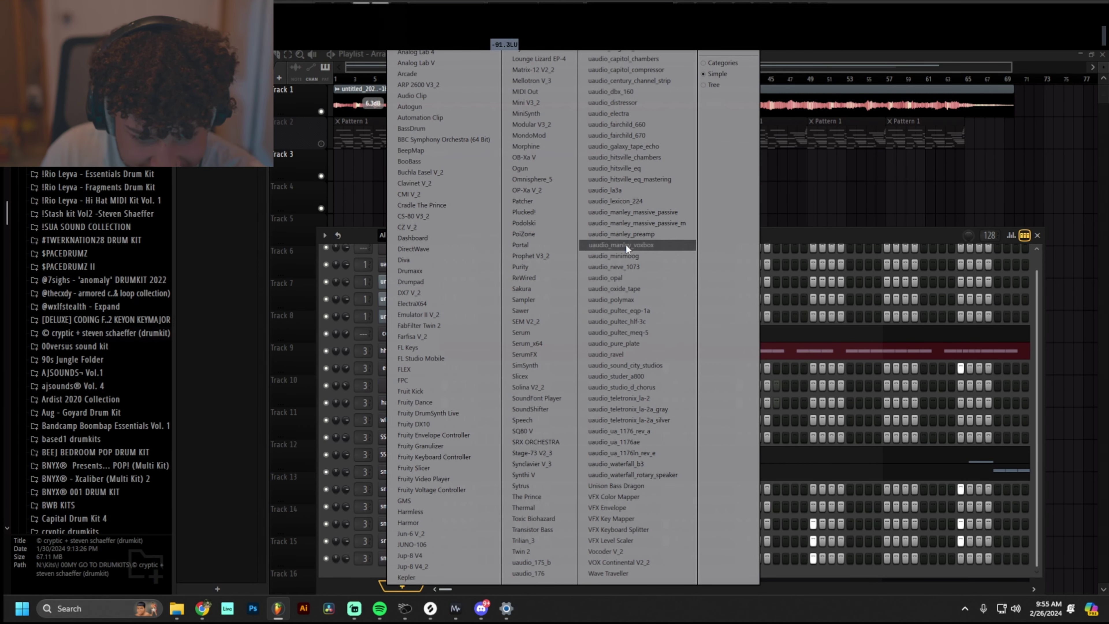
left_click(621, 256)
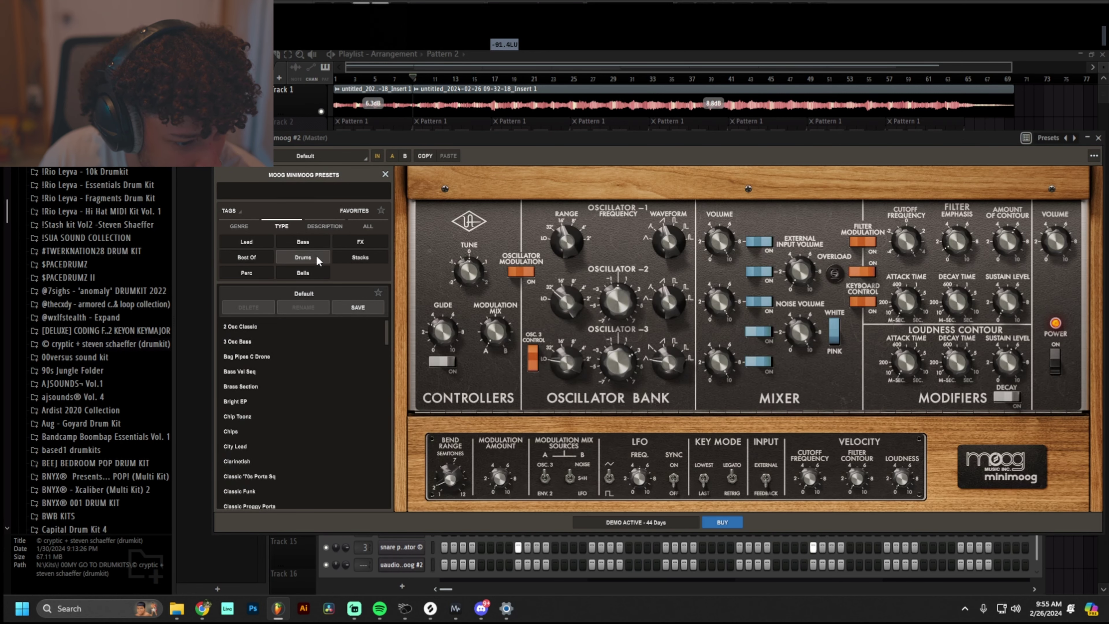
left_click(575, 141)
- Check the time-stretching settings of the longer audio clip on Track 1
scroll(431, 164, "up", 3)
double_click(445, 103)
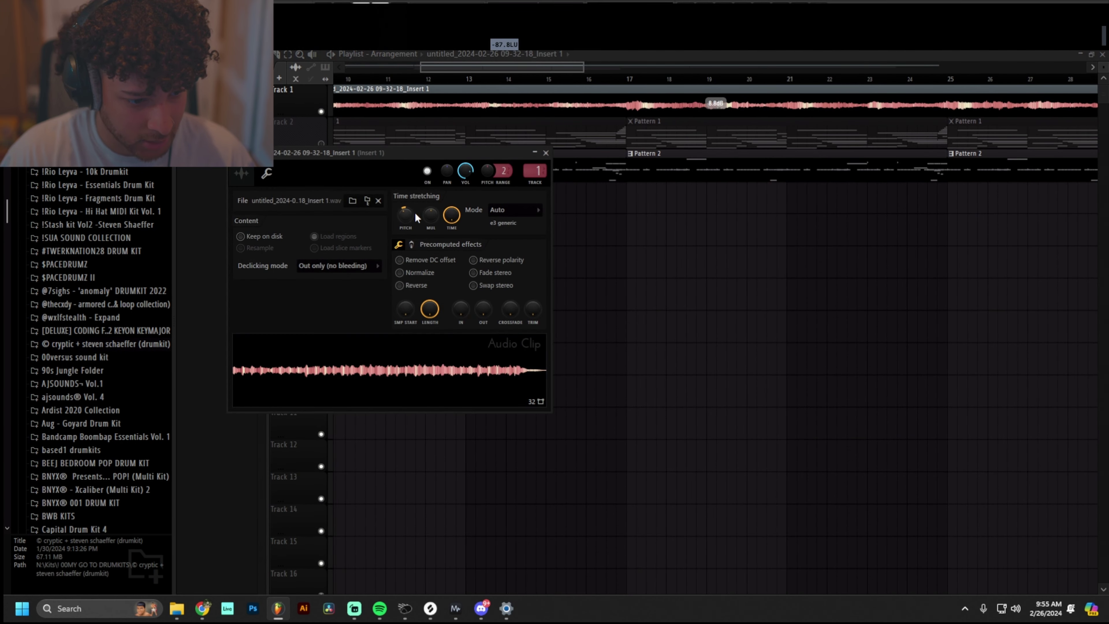
left_click(545, 152)
- Copy the Minimoog melody notes from Pattern 1 into the Sampler channel of Pattern 2
key("F6")
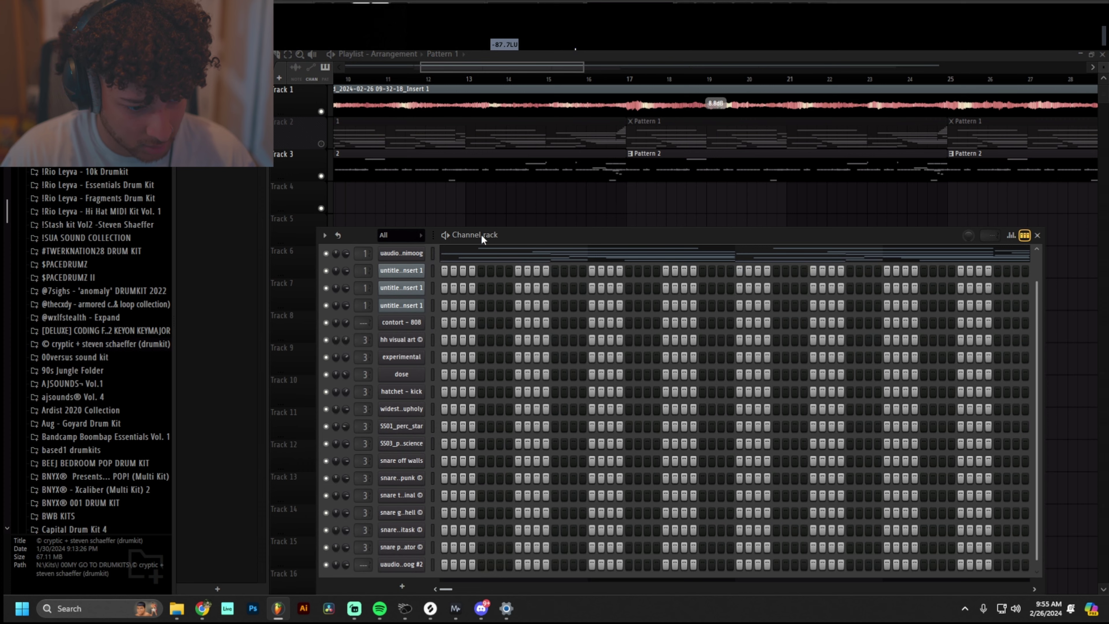
key("F6")
key("F6")
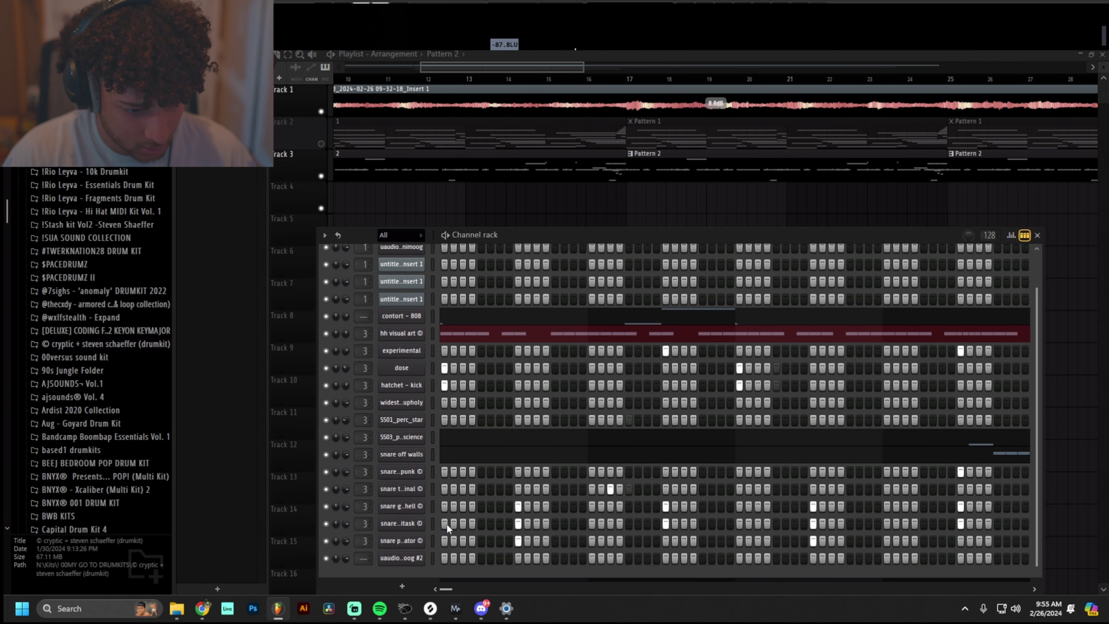
left_click(496, 264)
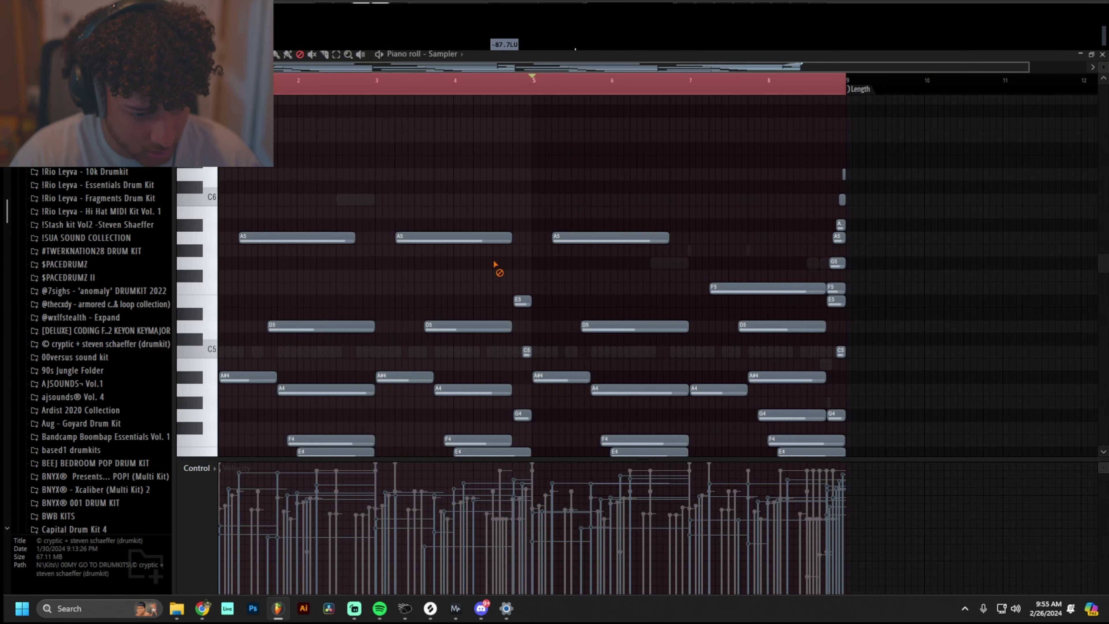
key("F5")
- Place a short note at the start of the uaudio_minimoog #2 channel's piano roll in Pattern 2
scroll(481, 393, "down", 1)
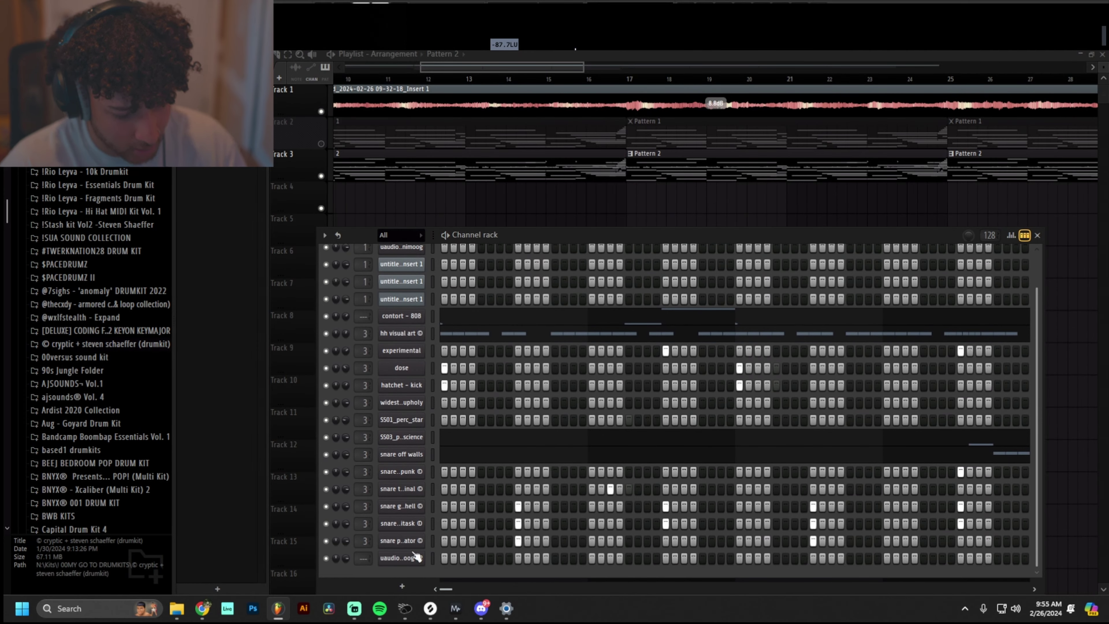
right_click(555, 422)
left_click(463, 420)
right_click(452, 551)
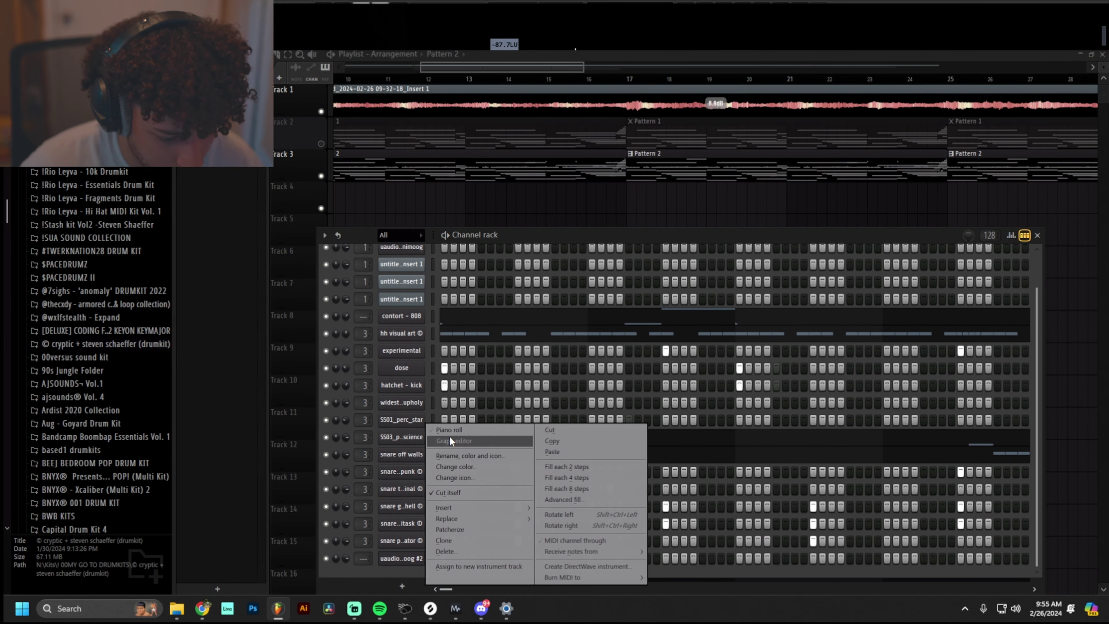
left_click(441, 434)
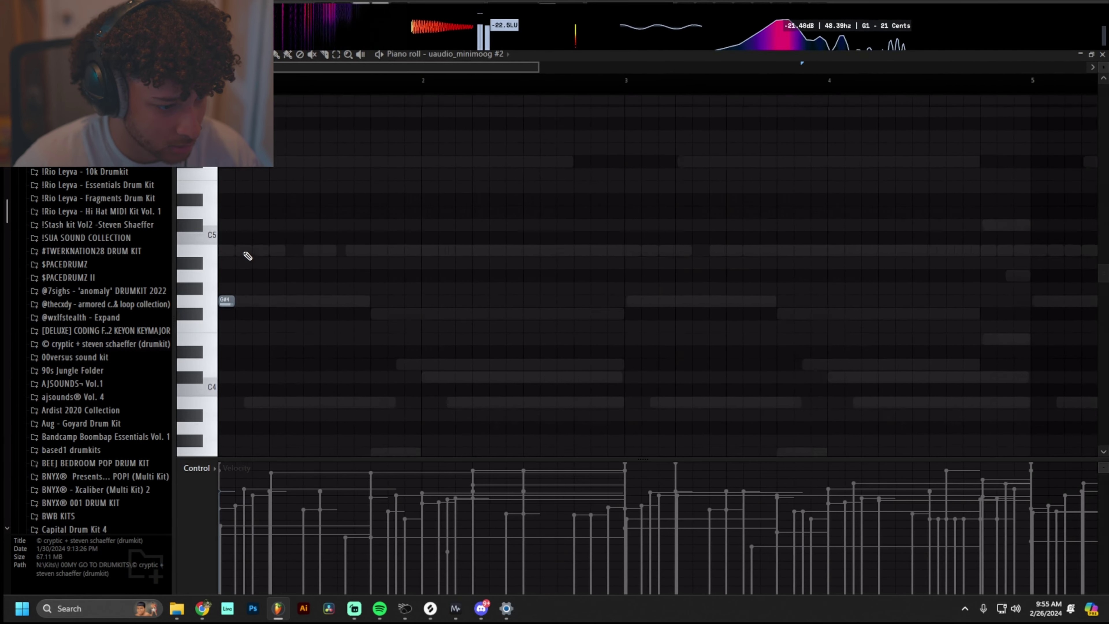
key("F5")
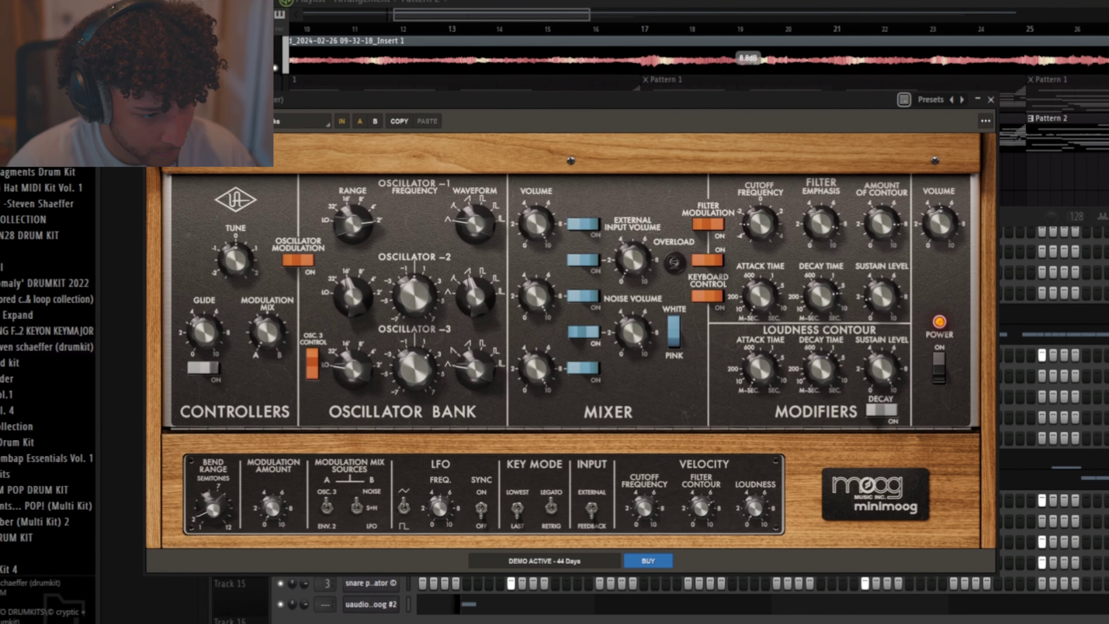
- Move the short note of the uaudio_minimoog #2 channel to the very start of Pattern 2
key("F6")
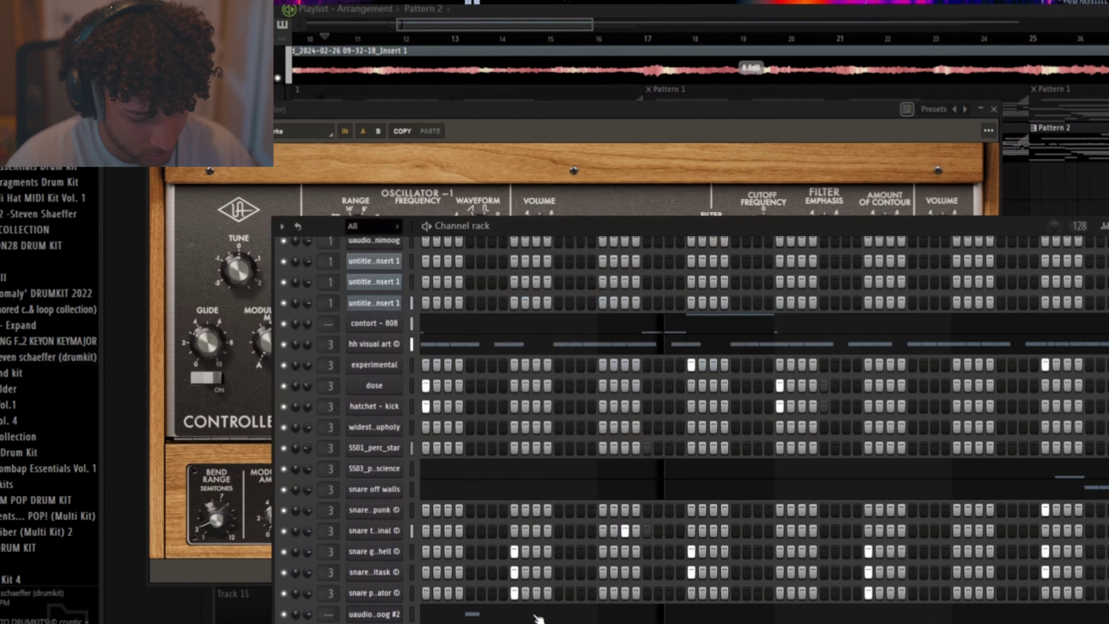
key("F7")
key("F7")
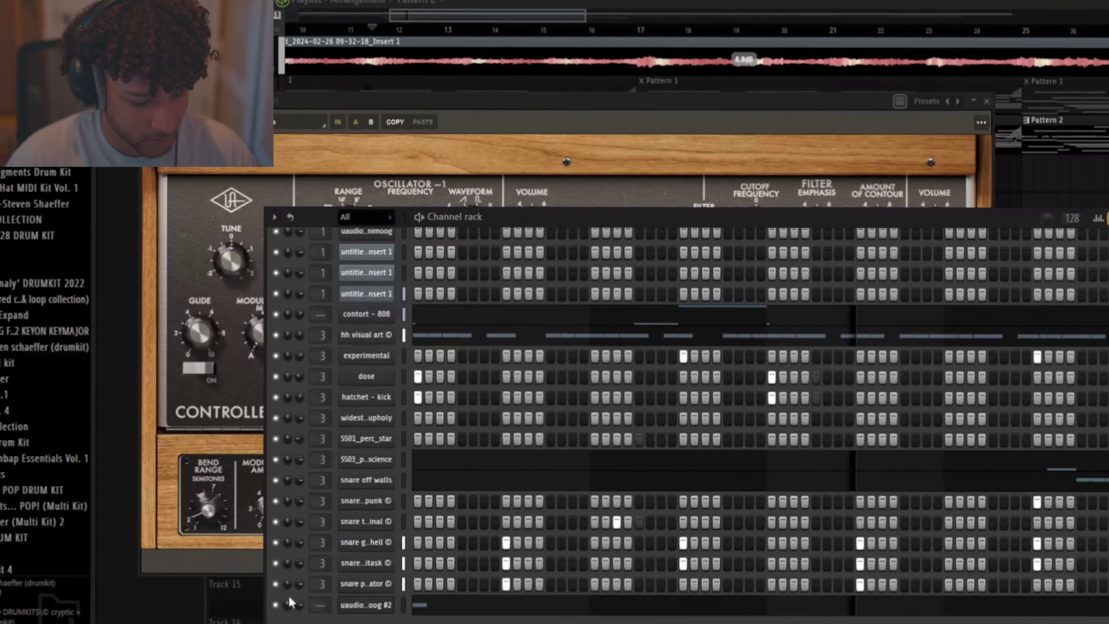
- Route uaudio_minimoog #2 to mixer track 2 and load ValhallaVintageVerb_x64 in that track's first effect slot
key("F6")
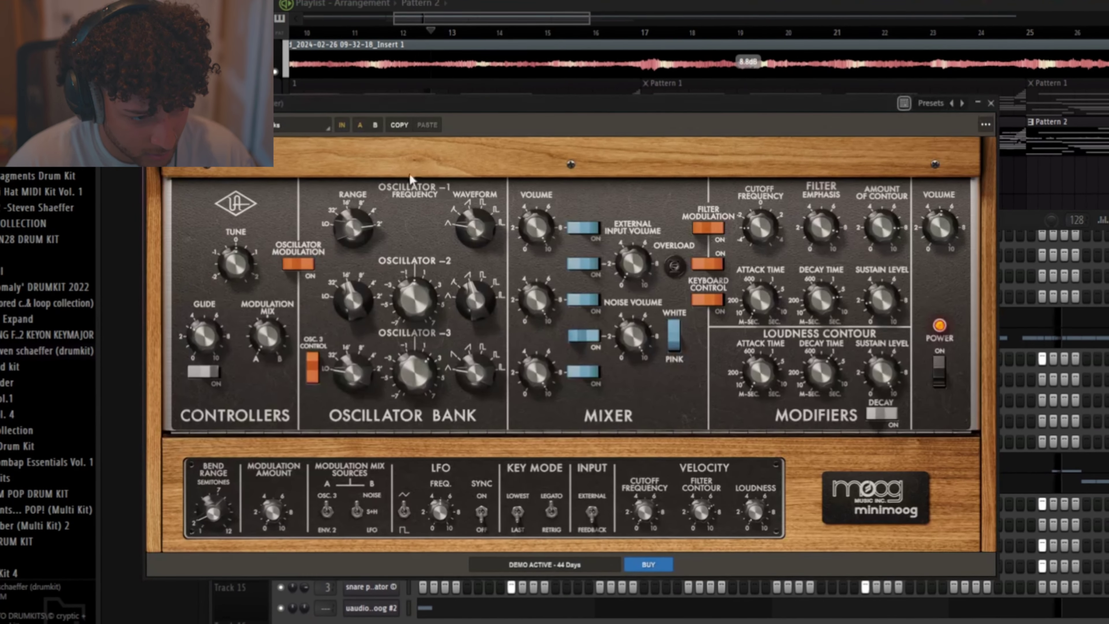
key("F6")
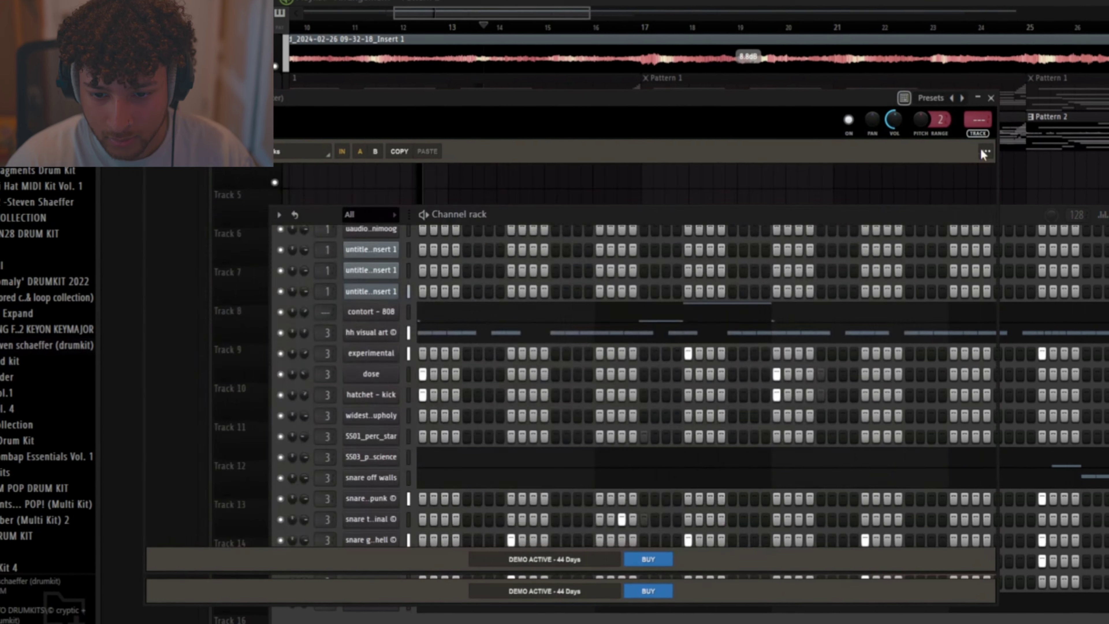
key("F9")
left_click(1083, 48)
mouse_move(1079, 66)
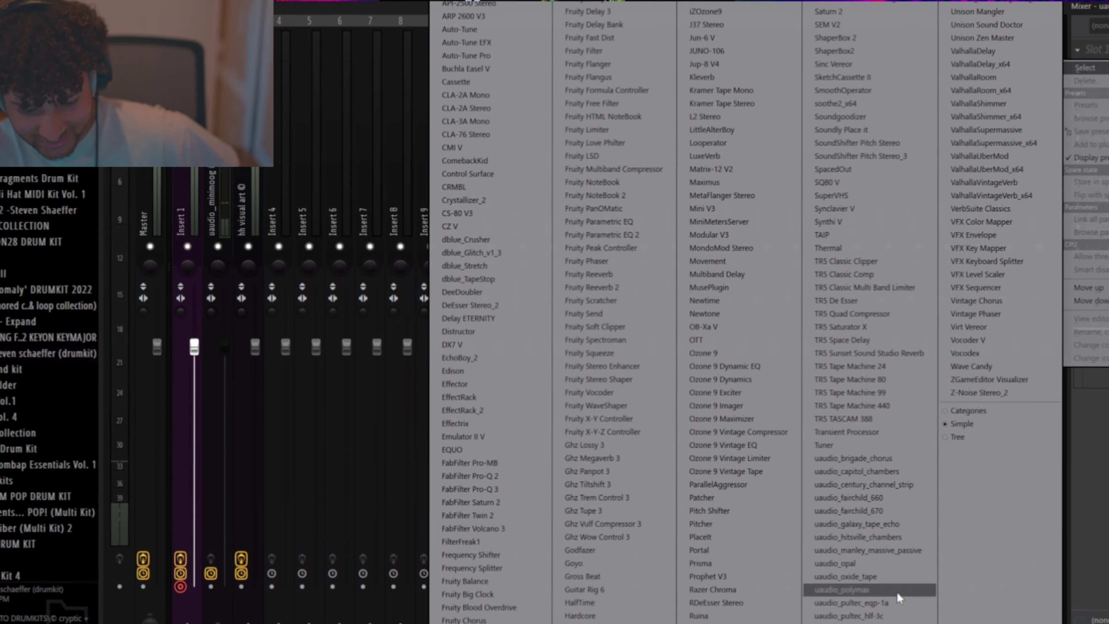
left_click(1005, 192)
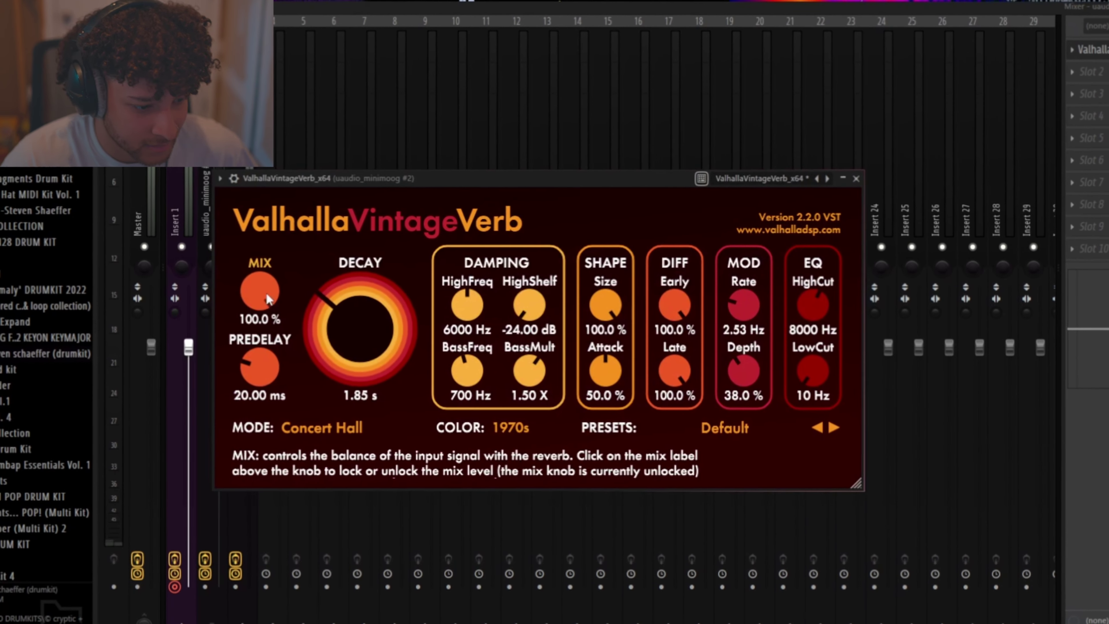
- Set the ValhallaVintageVerb mix to 68.8% and lower the volume fader of the uaudio_minimoog #2 mixer track
left_click_drag(266, 292, 270, 346)
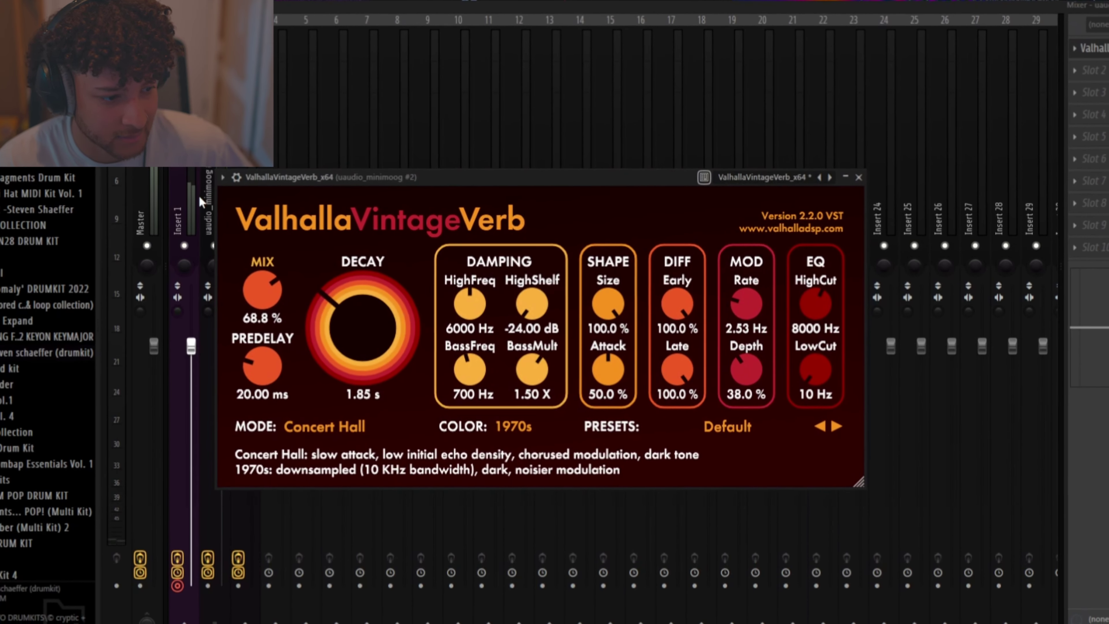
key("Escape")
left_click_drag(229, 348, 220, 396)
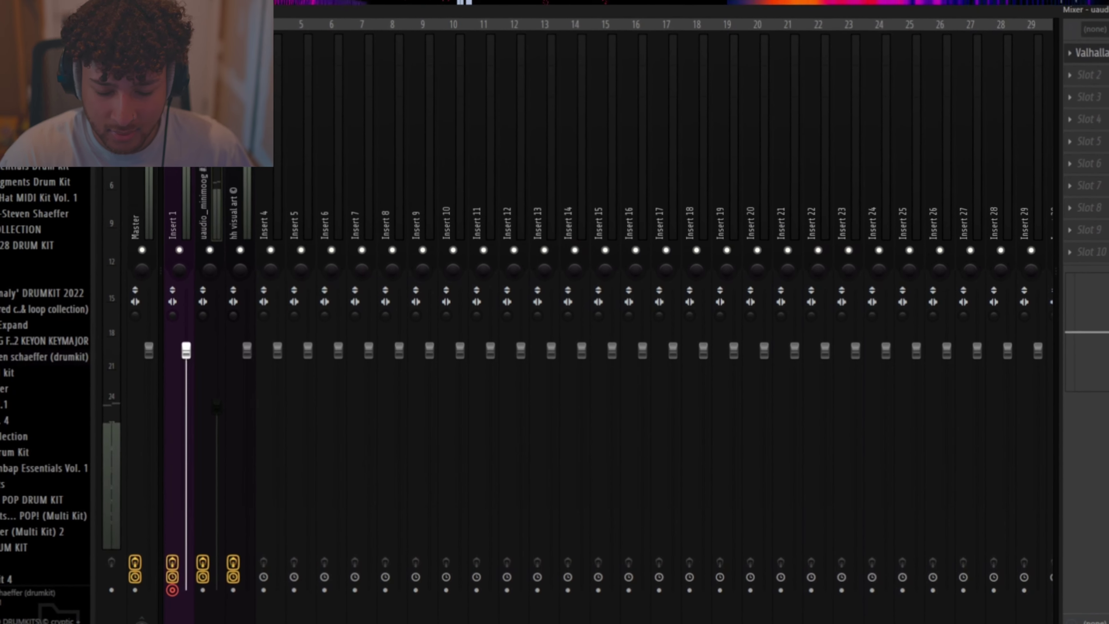
- Clone the uaudio_minimoog #2 channel in the channel rack
left_click(594, 3)
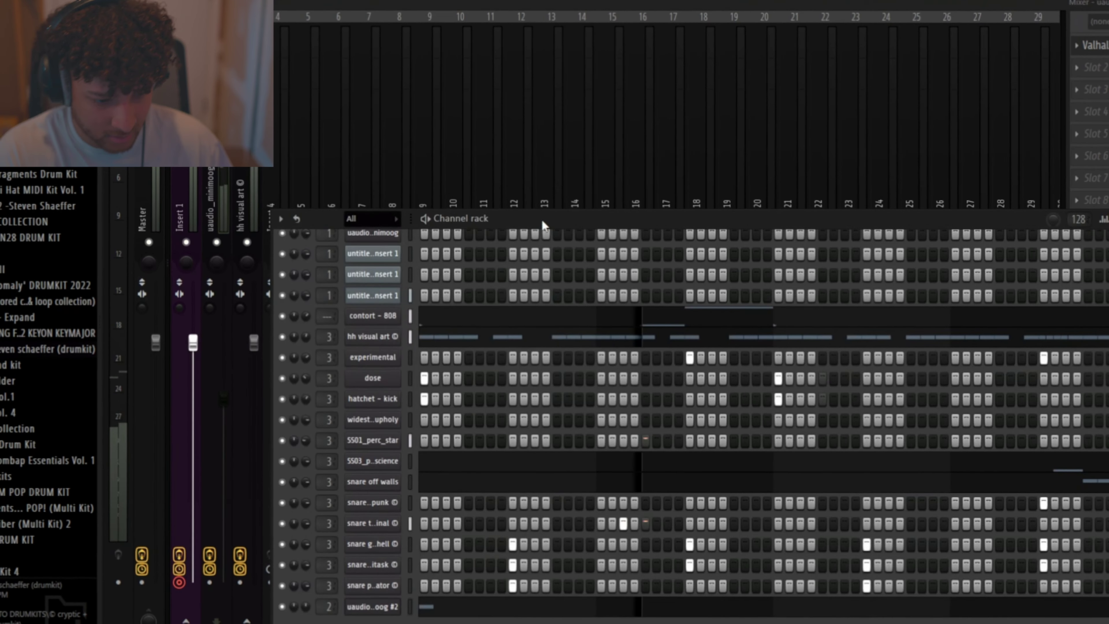
right_click(400, 445)
left_click(477, 587)
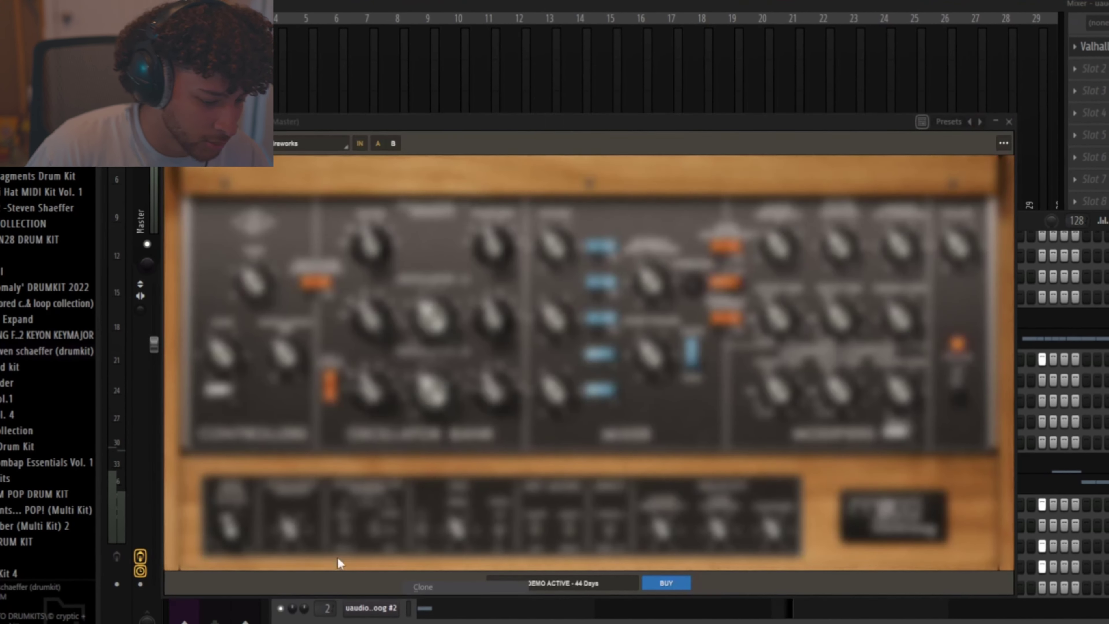
- Browse the cloned Minimoog's Bells presets, switch the type filter to Lead and load the Flutish preset
left_click(279, 170)
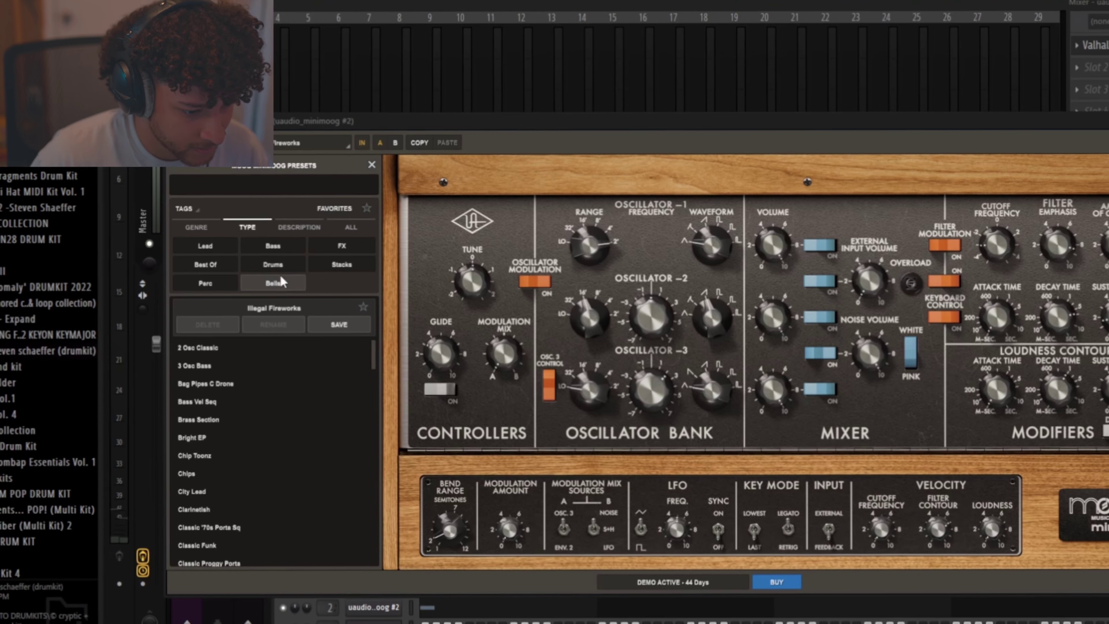
left_click(276, 283)
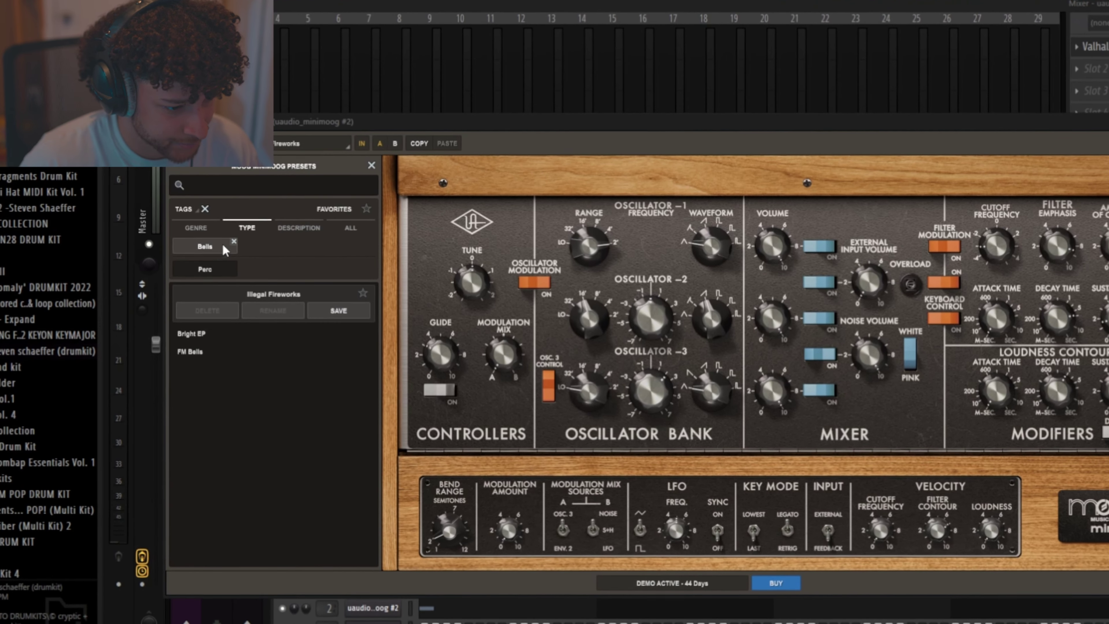
left_click(231, 238)
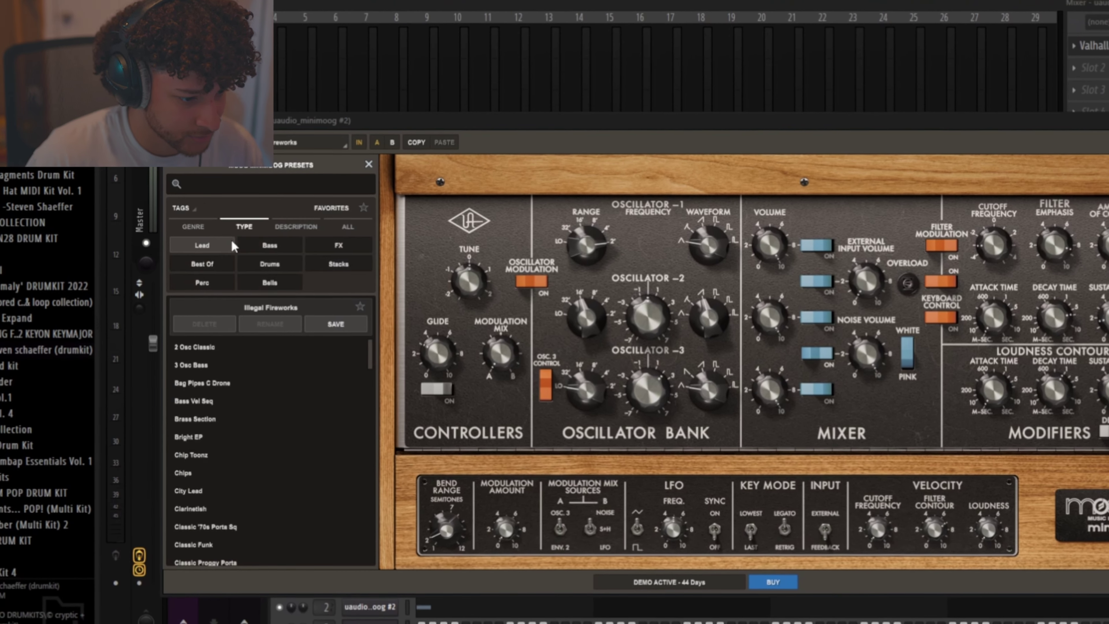
left_click(200, 252)
left_click(250, 549)
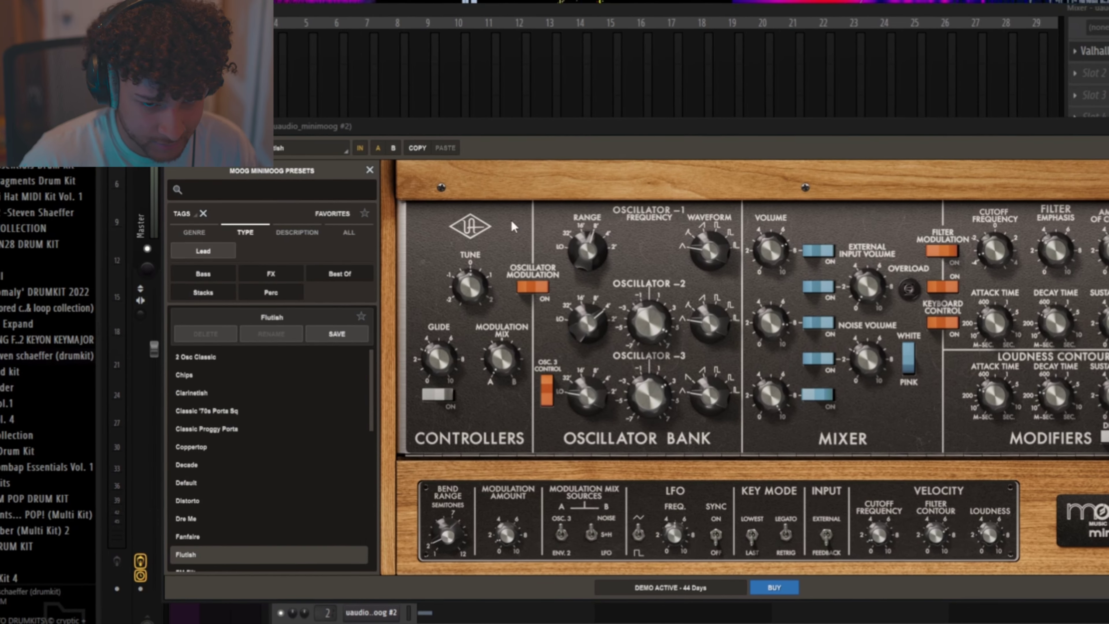
- Place short C4, D4, D#4, G4 and C5 notes rising from the start of bar 2 in the uaudio_minimoog #3 piano roll
key("F6")
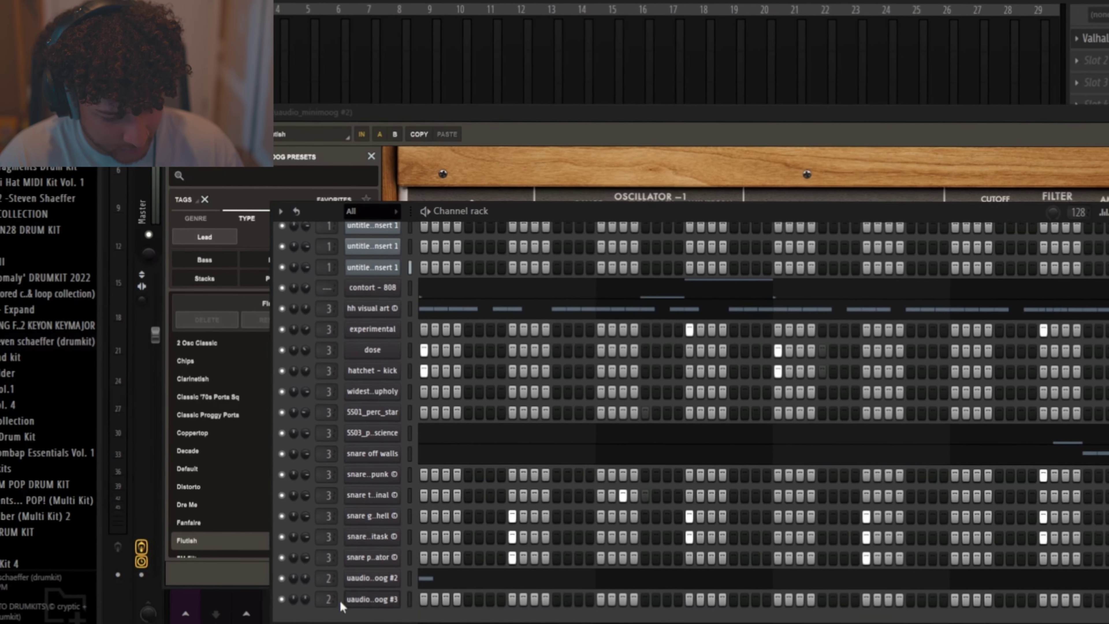
key("F7")
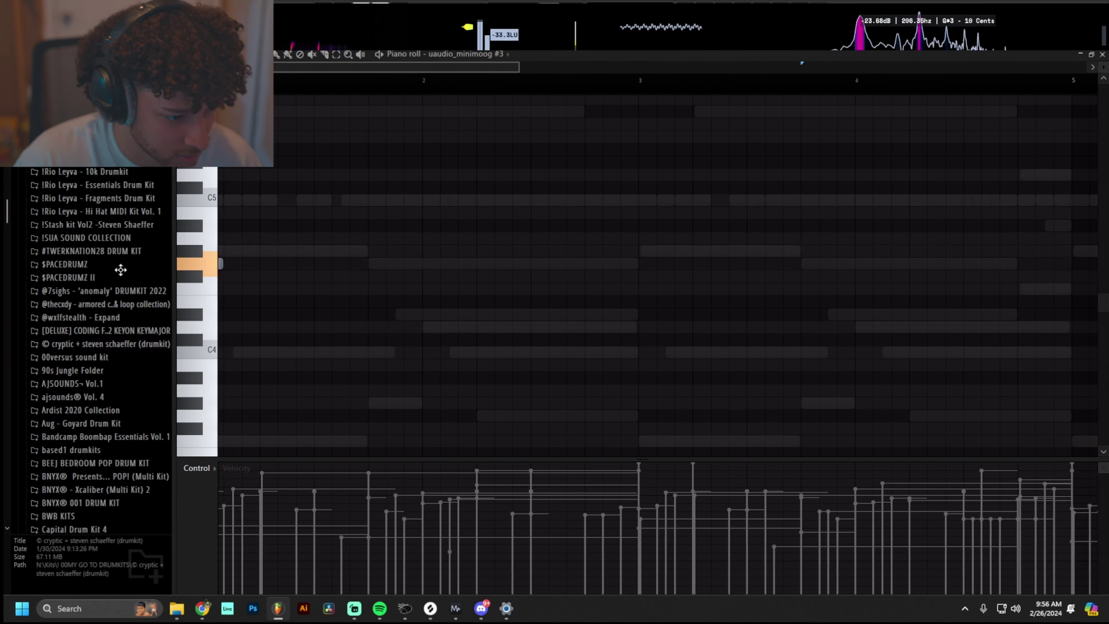
scroll(436, 349, "up", 2)
left_click(434, 389)
left_click(434, 364)
left_click(459, 353)
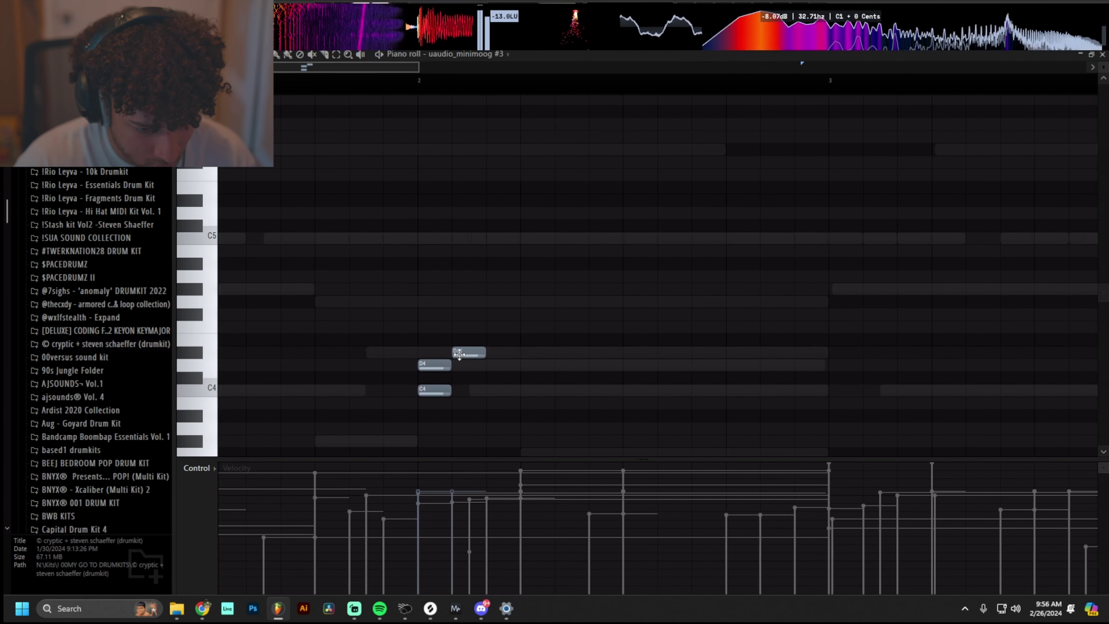
scroll(525, 236, "down", 2, "ctrl")
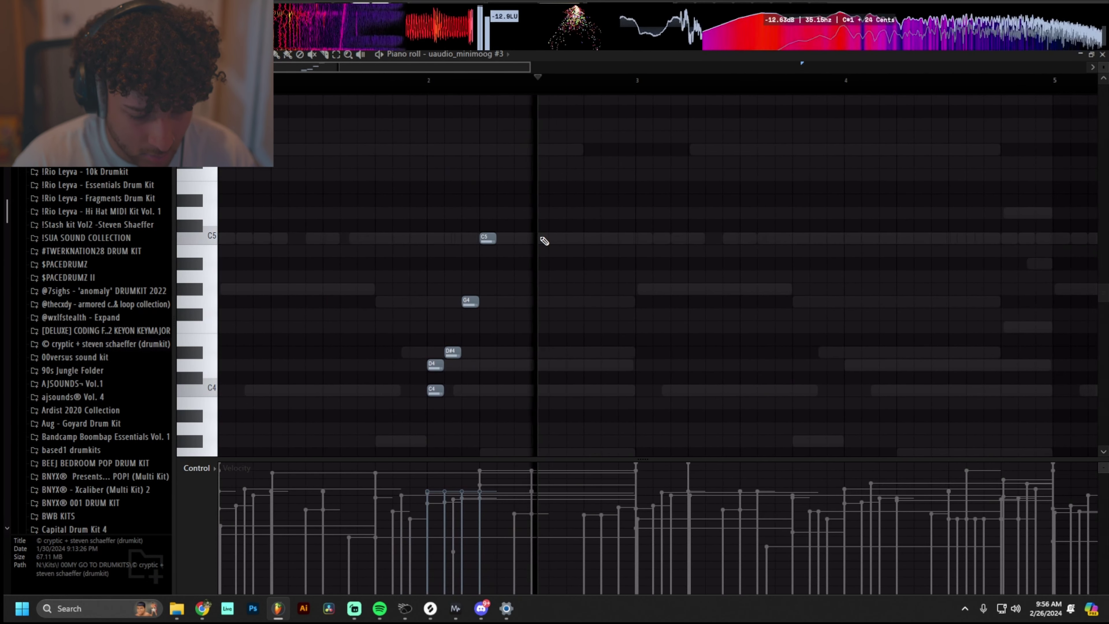
- Add a rising run of short G3, C4, D4, F4 and A#4 notes in the second half of bar 4
scroll(559, 253, "down", 1)
scroll(568, 262, "down", 3, "ctrl")
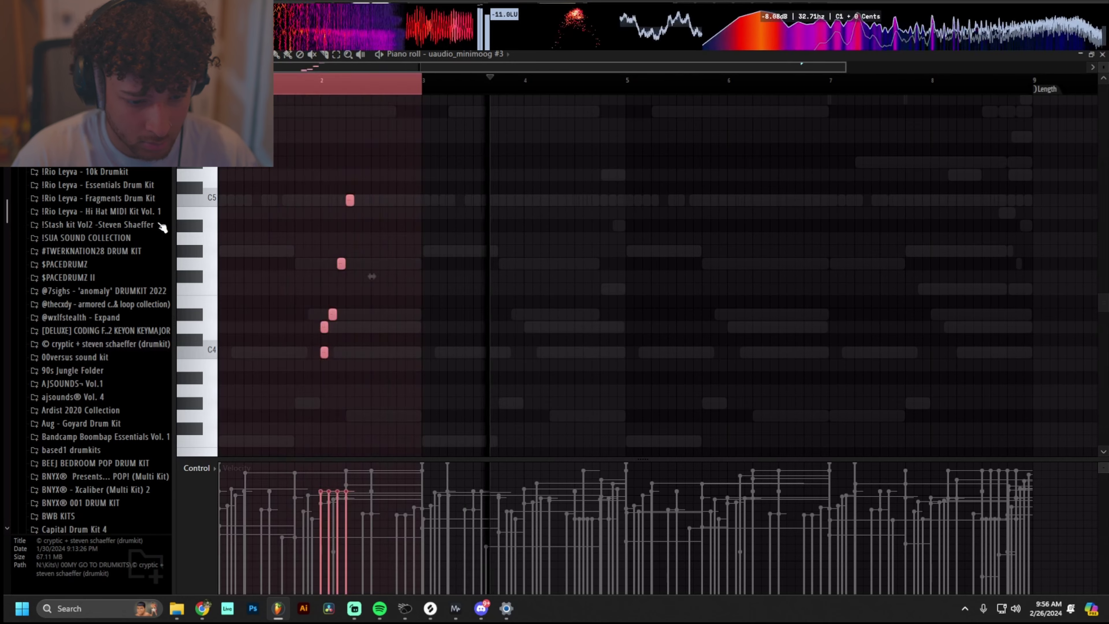
scroll(587, 358, "up", 2, "ctrl")
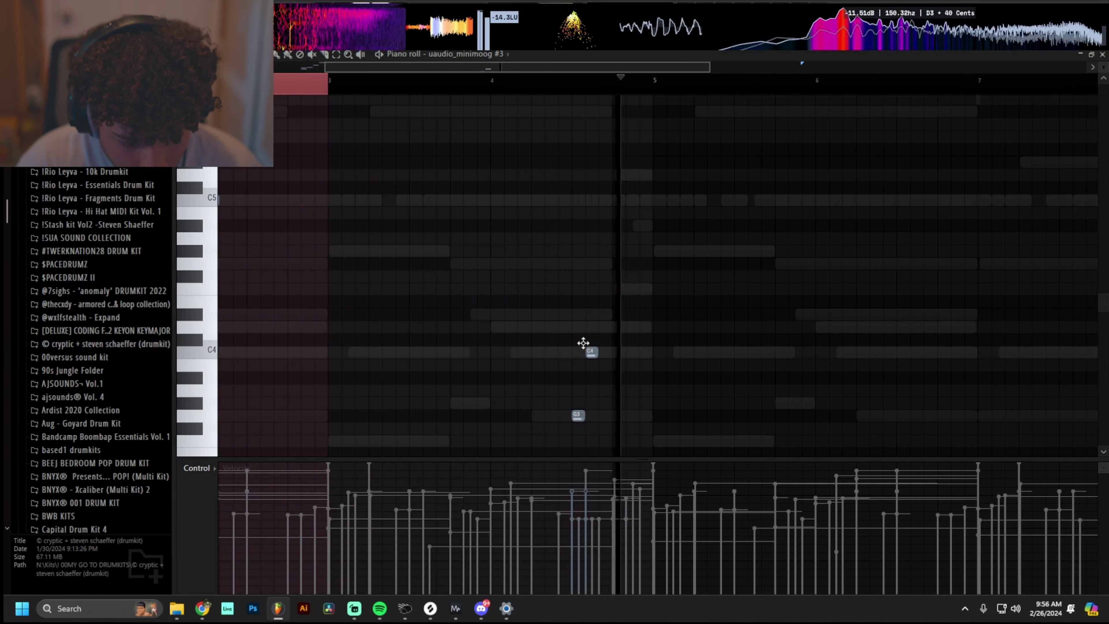
scroll(595, 391, "up", 2, "ctrl")
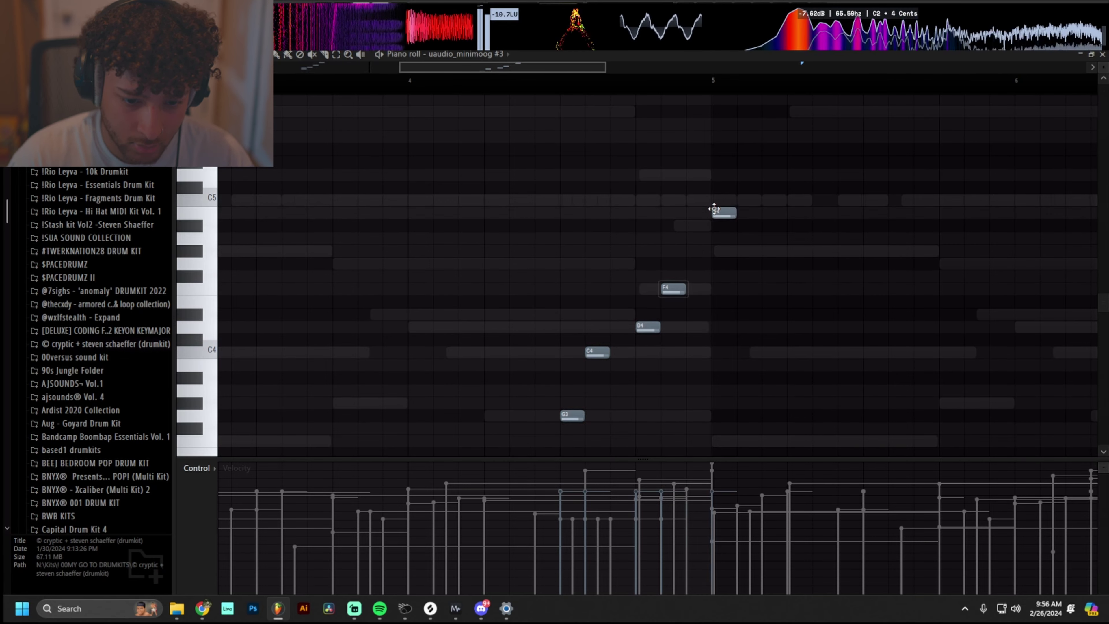
scroll(520, 99, "down", 4, "ctrl")
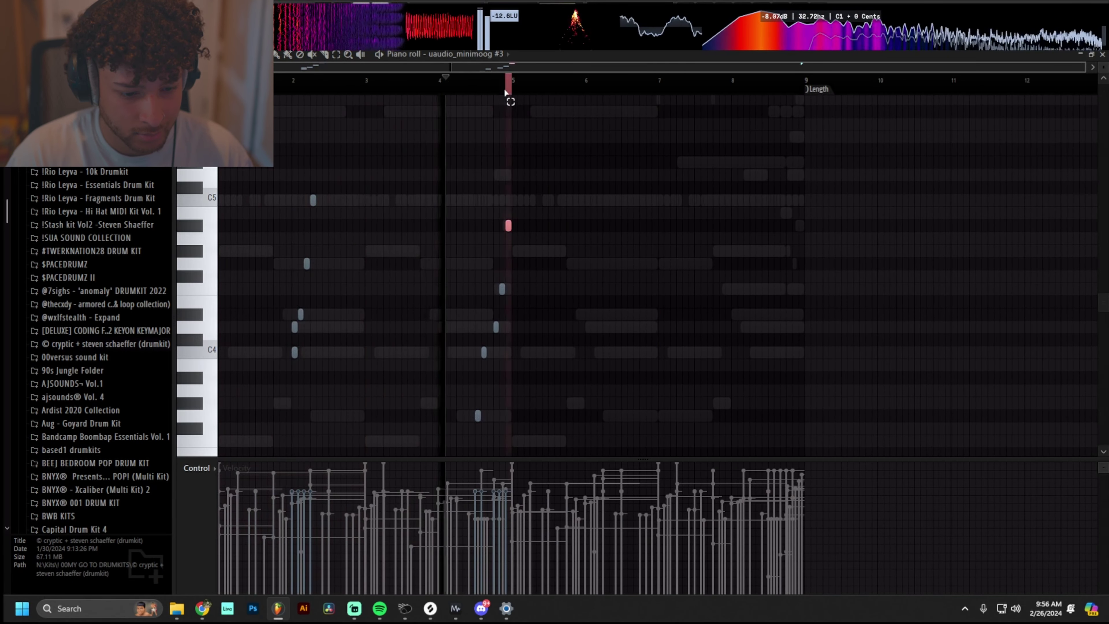
- Load the Res Noise Chiff preset on uaudio_minimoog #3 and route the channel to mixer insert 4
key("F7")
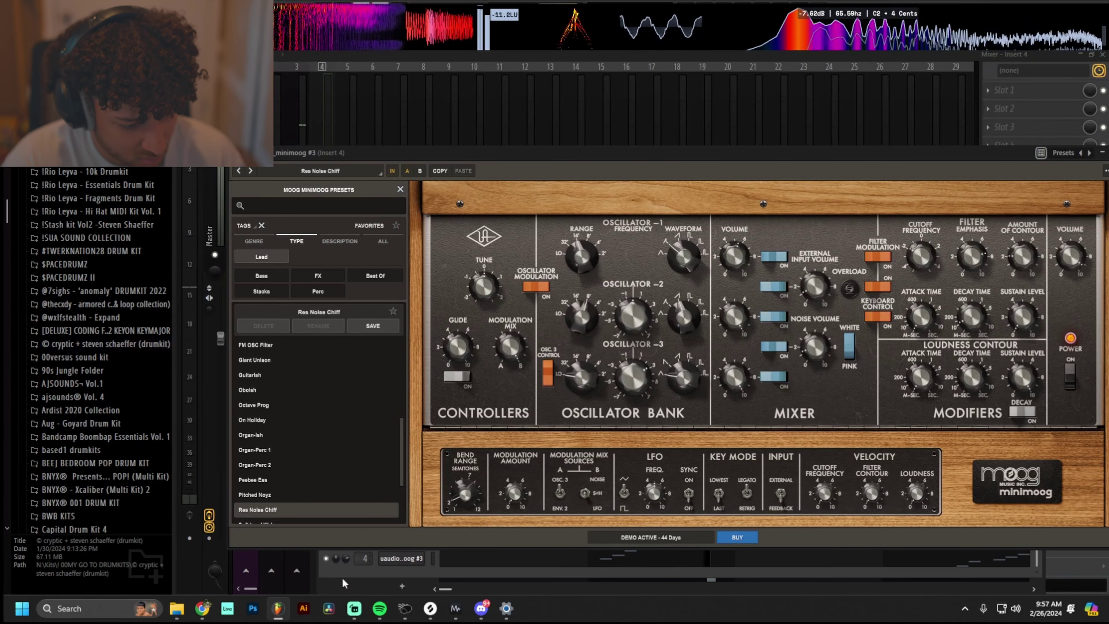
key("F6")
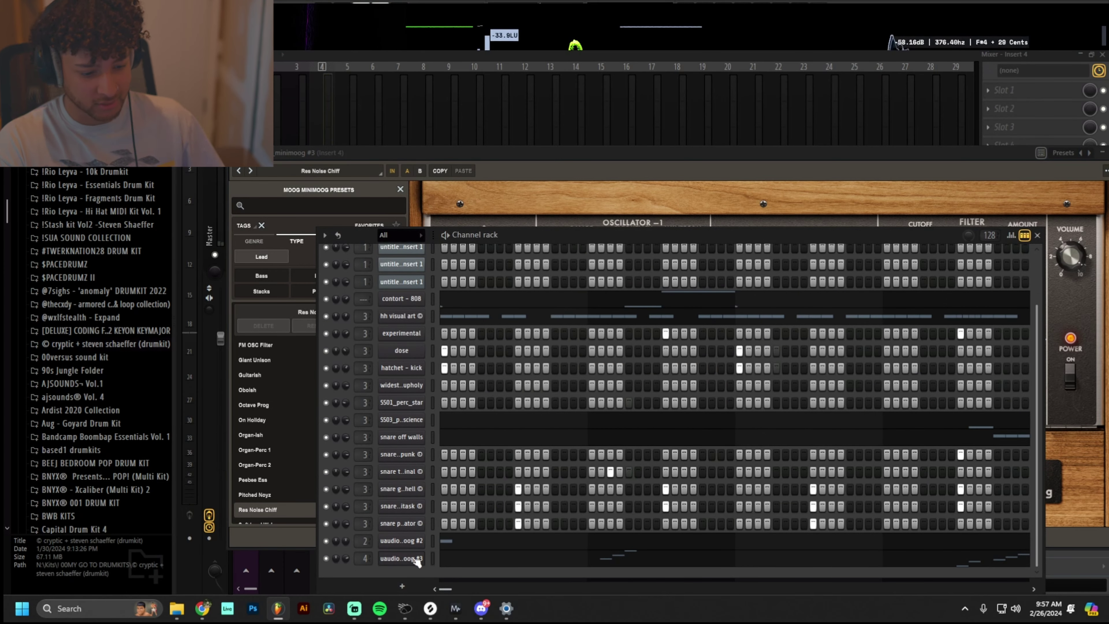
key("F7")
- Select bars 9 to 33 of the playlist timeline, spanning the three Pattern 2 clips
key("F5")
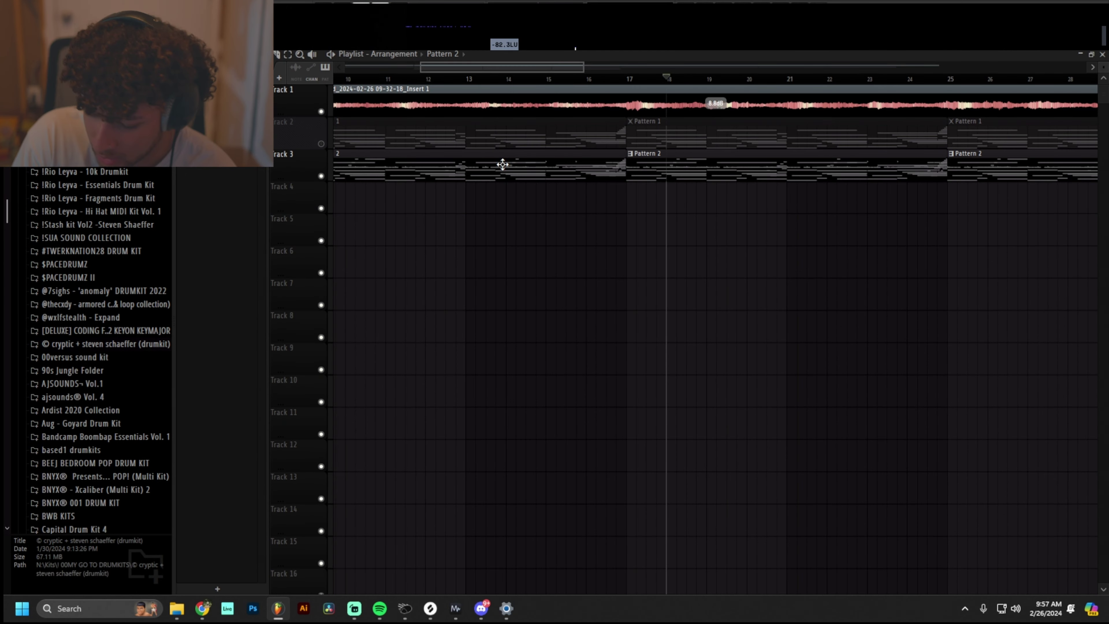
scroll(529, 232, "down", 3)
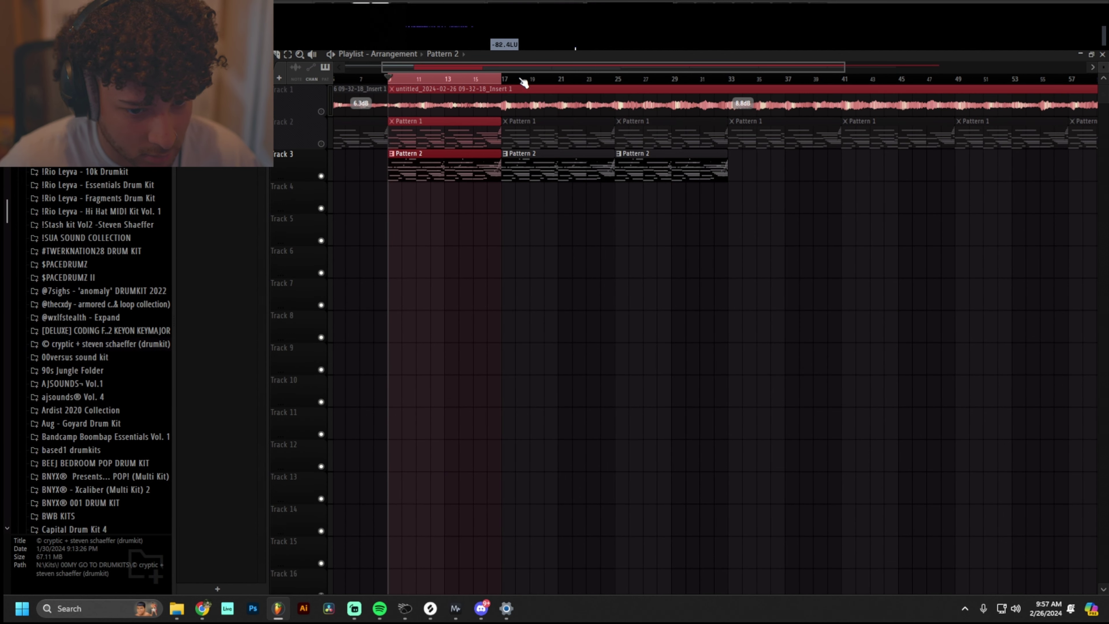
scroll(520, 81, "up", 3)
scroll(559, 181, "down", 3)
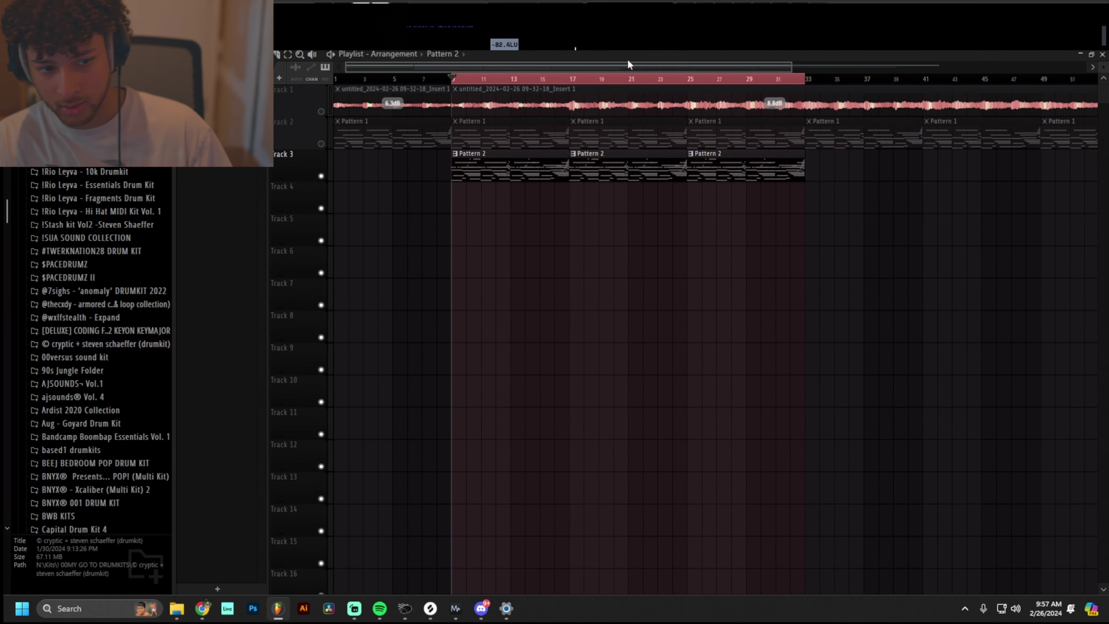
key("F9")
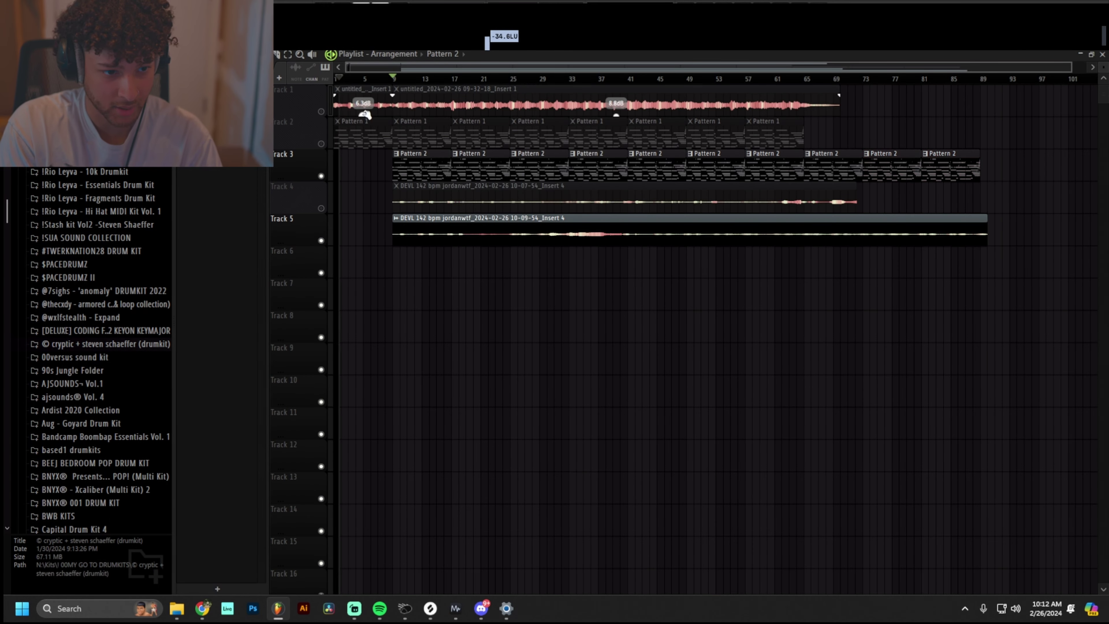
scroll(404, 83, "up", 2)
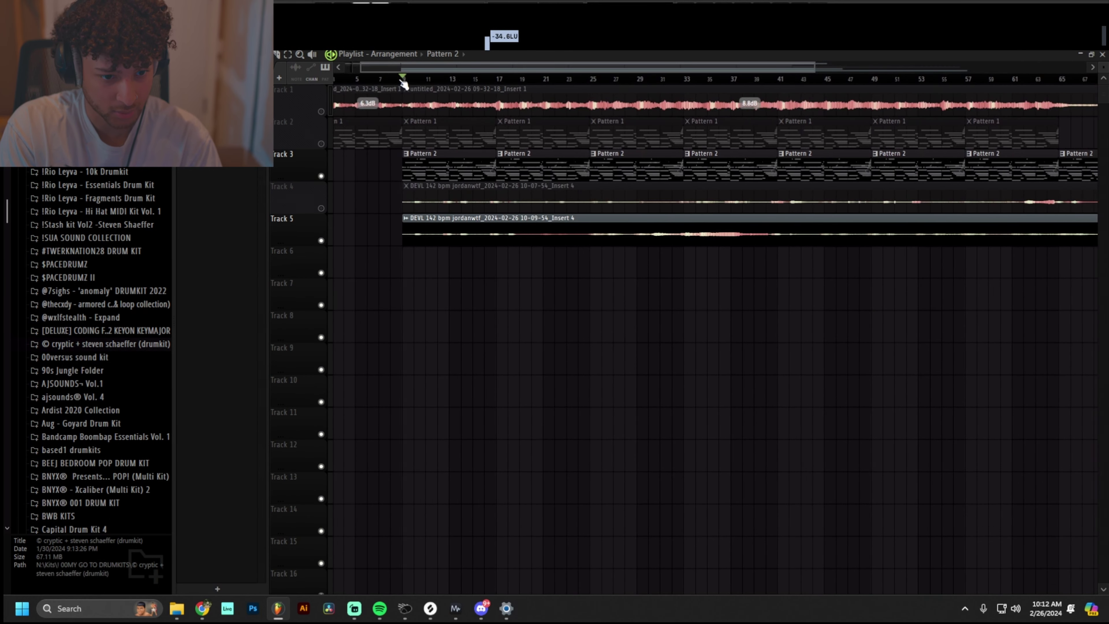